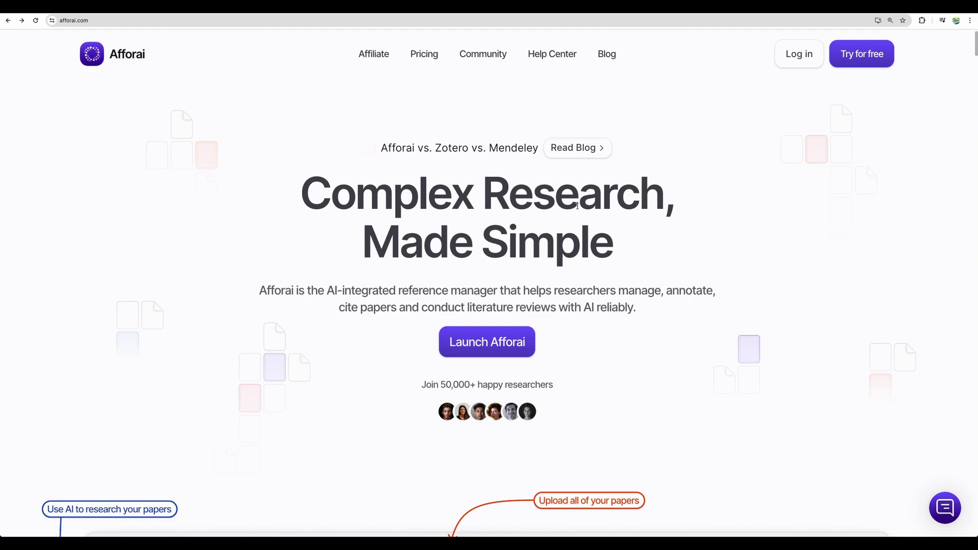
- Highlight the landing page headline and the Afforai vs. Zotero vs. Mendeley comparison line
scroll(577, 206, "down", 2)
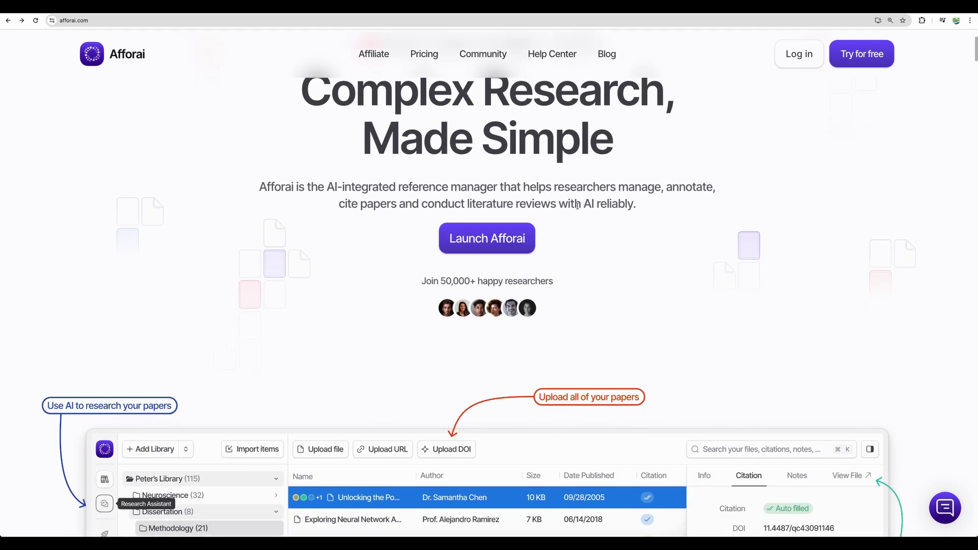
scroll(577, 206, "up", 2)
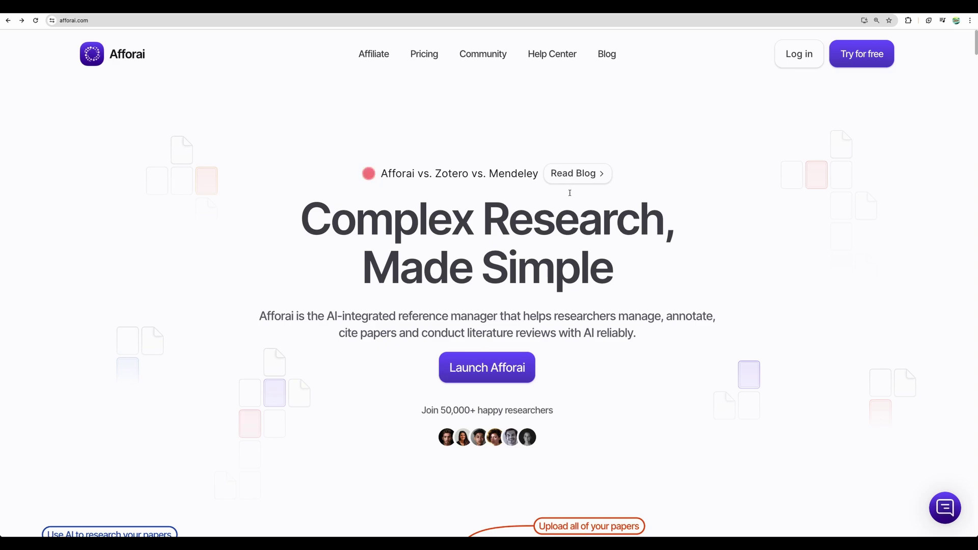
scroll(569, 197, "down", 2)
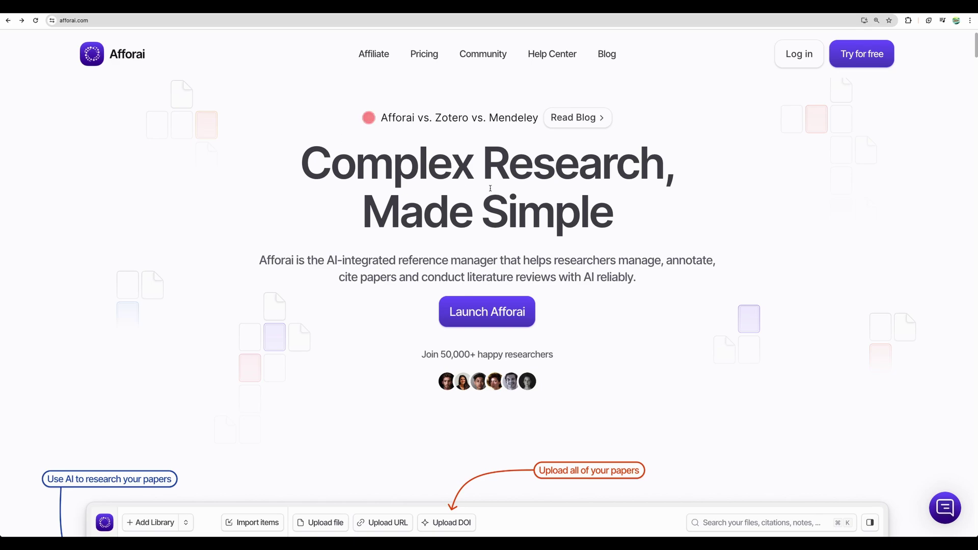
left_click_drag(294, 161, 686, 280)
left_click(673, 283)
mouse_move(381, 109)
left_mouse_down()
mouse_move(515, 122)
mouse_move(381, 117)
left_mouse_up()
left_click(515, 122)
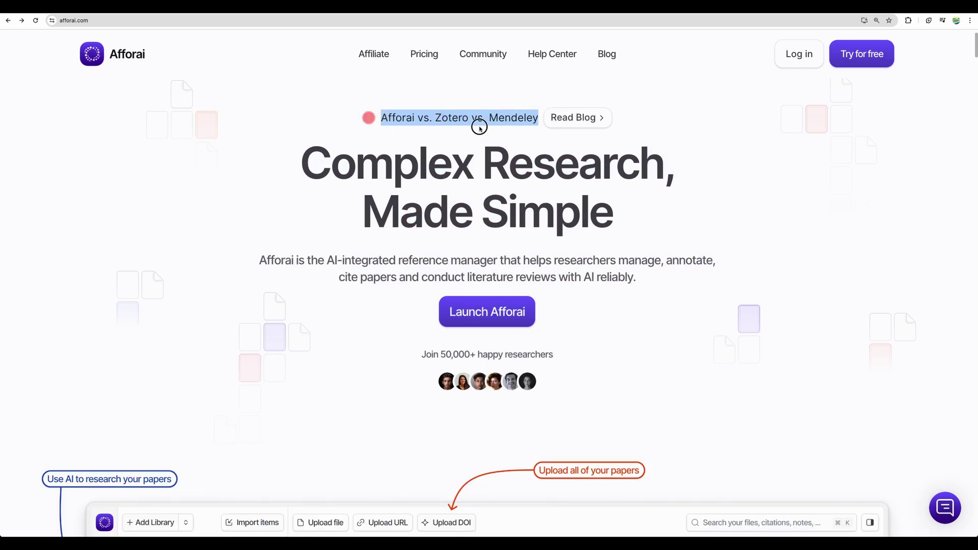
left_click(476, 125)
left_click_drag(539, 117, 383, 118)
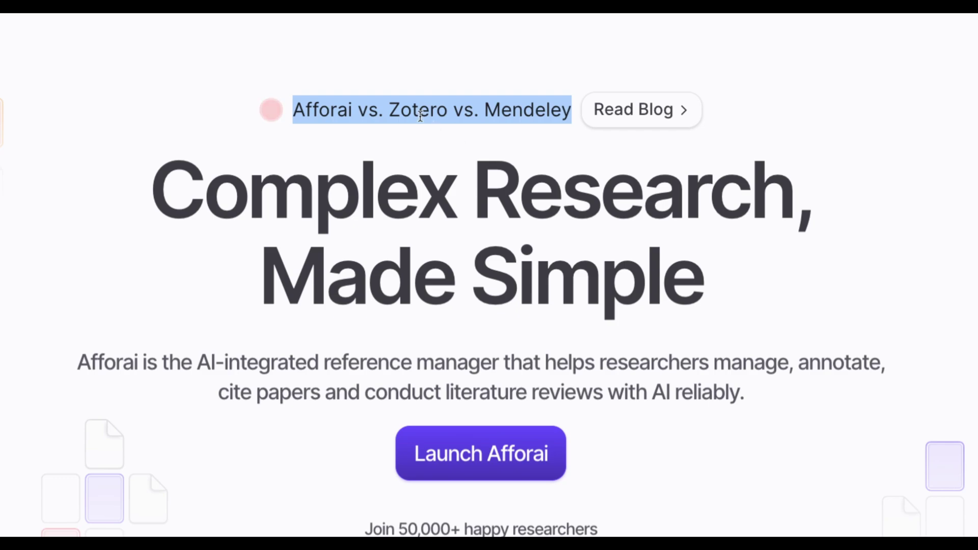
left_click_drag(394, 109, 558, 83)
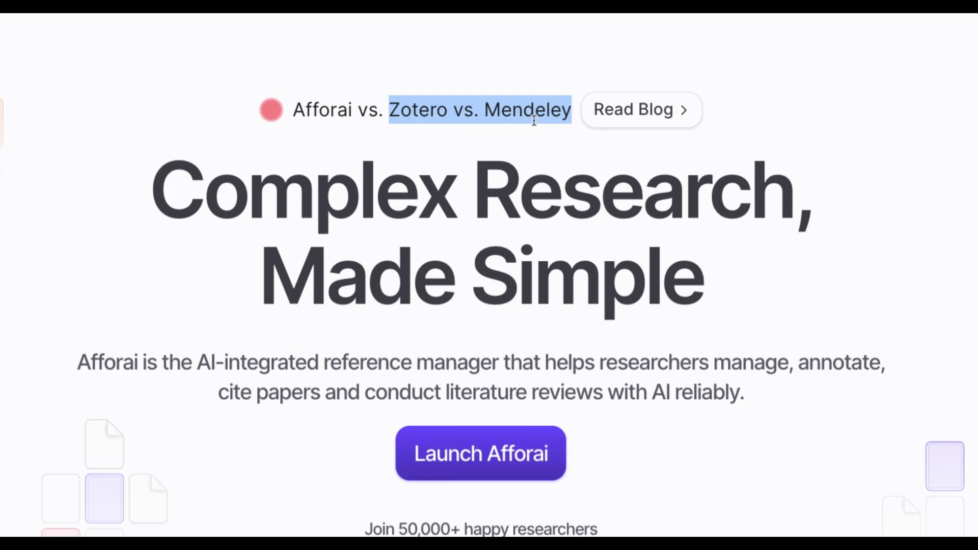
- Scroll down to the Reference Manager card and highlight its description
scroll(535, 387, "down", 8)
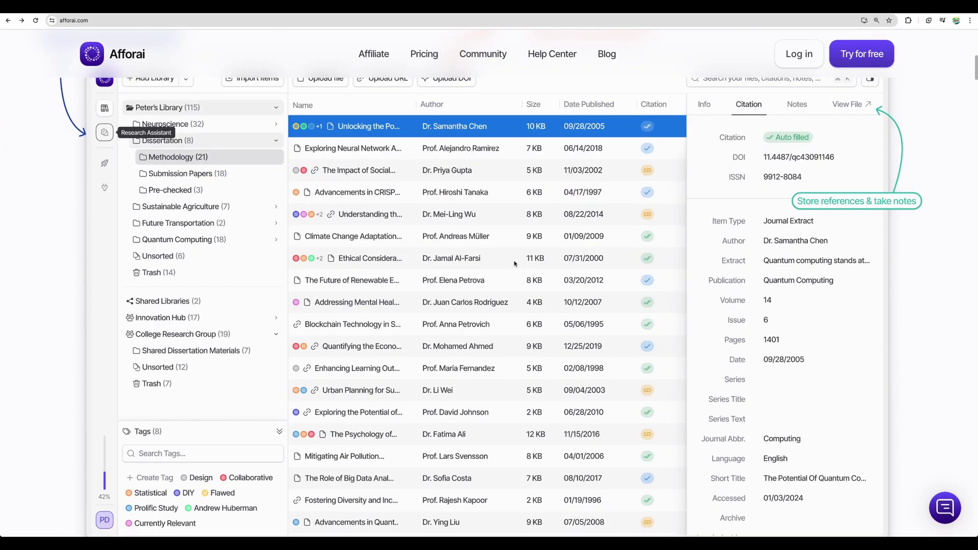
scroll(514, 263, "up", 1)
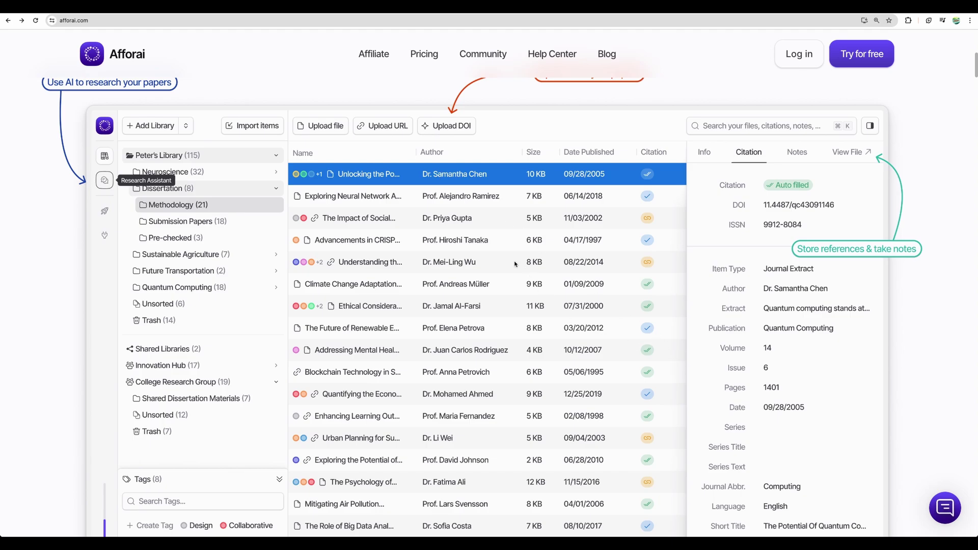
scroll(582, 280, "up", 1)
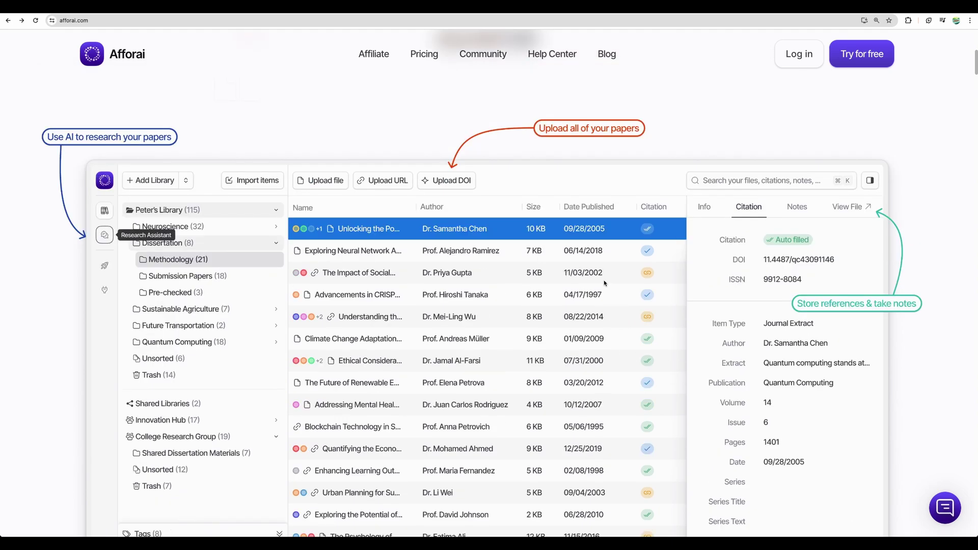
scroll(603, 289, "down", 1)
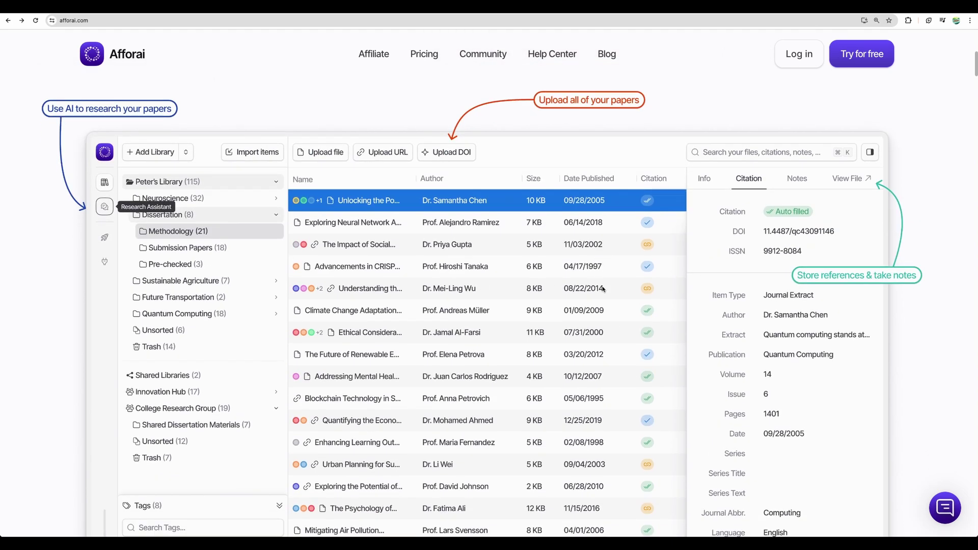
scroll(603, 289, "down", 10)
scroll(487, 290, "down", 1)
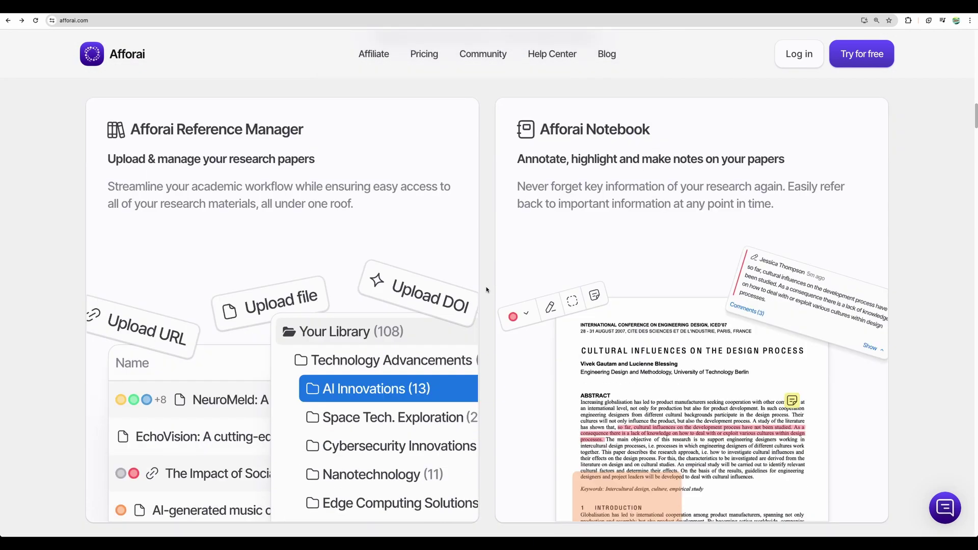
scroll(485, 286, "down", 1)
left_click_drag(130, 107, 371, 184)
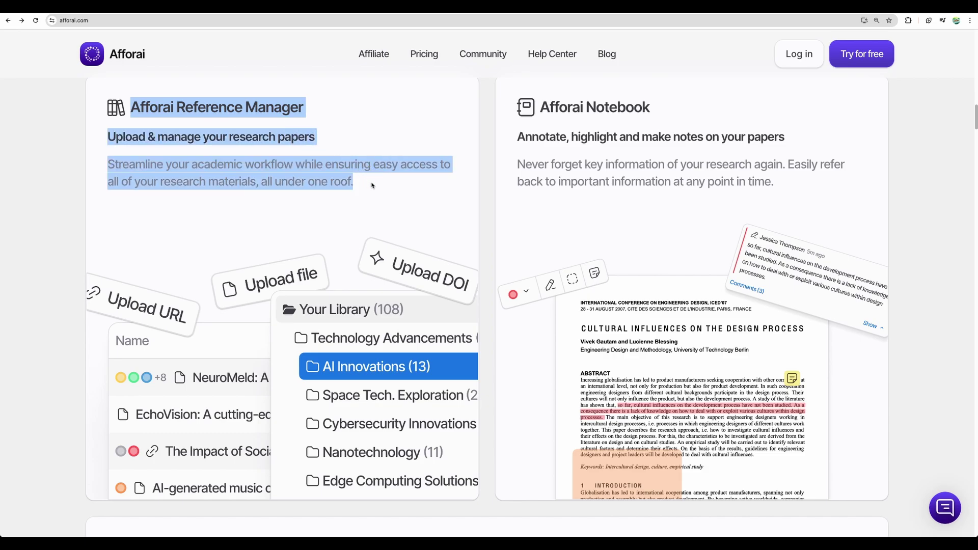
left_click(372, 185)
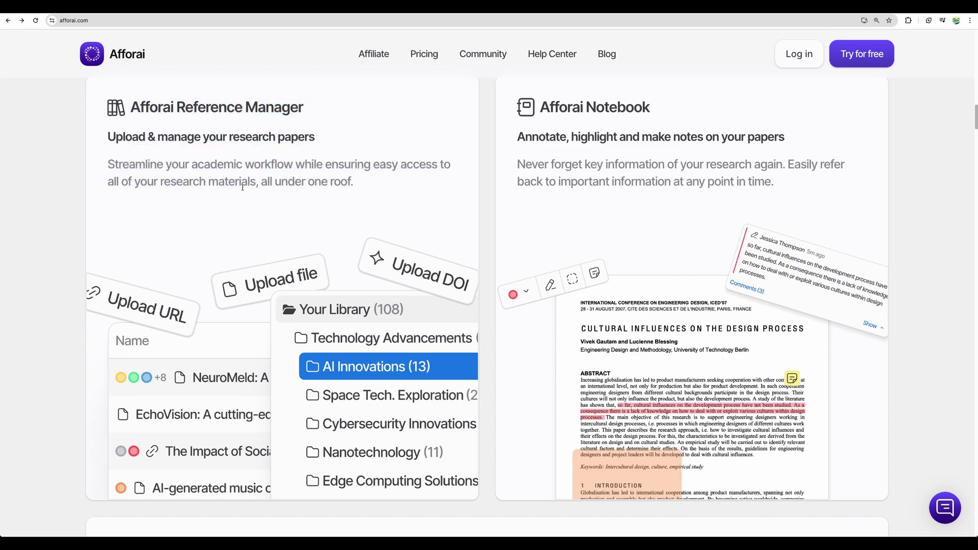
- Highlight the Afforai Notebook card's text
scroll(244, 188, "down", 3)
scroll(242, 193, "up", 2)
scroll(242, 193, "up", 1)
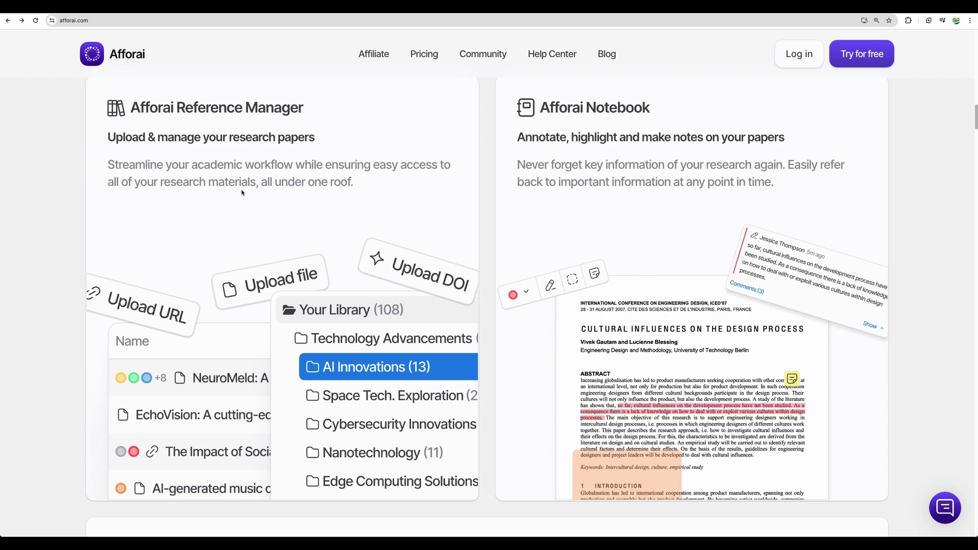
left_click_drag(509, 99, 793, 179)
scroll(706, 226, "down", 1)
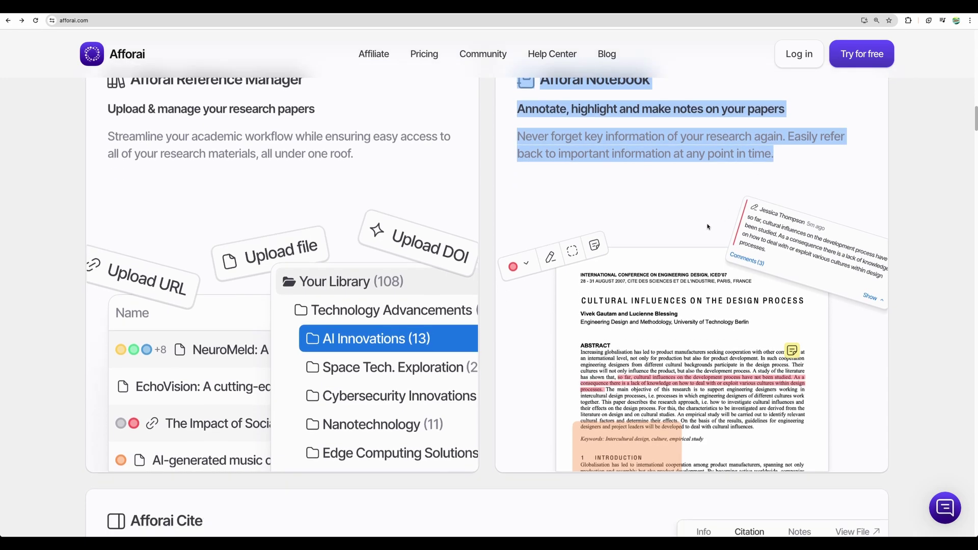
scroll(708, 226, "up", 1)
left_click(656, 163)
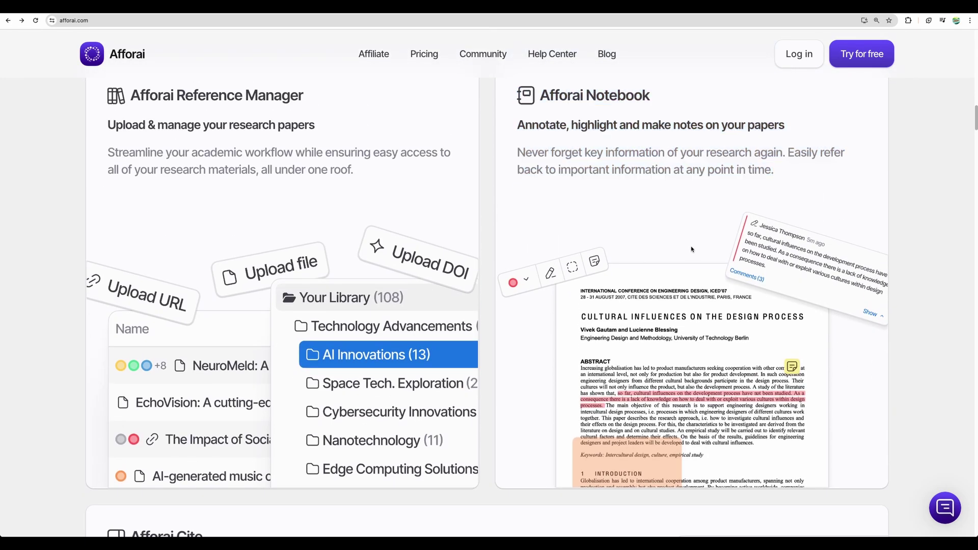
- Highlight the Afforai Cite description and follow its citationstyles.org link
scroll(690, 359, "down", 8)
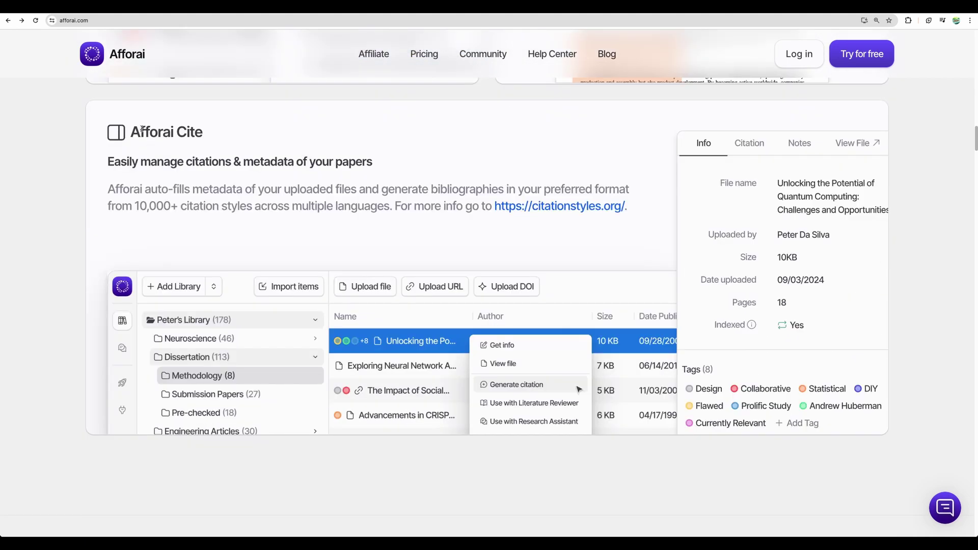
left_click_drag(173, 141, 411, 194)
left_click(414, 199)
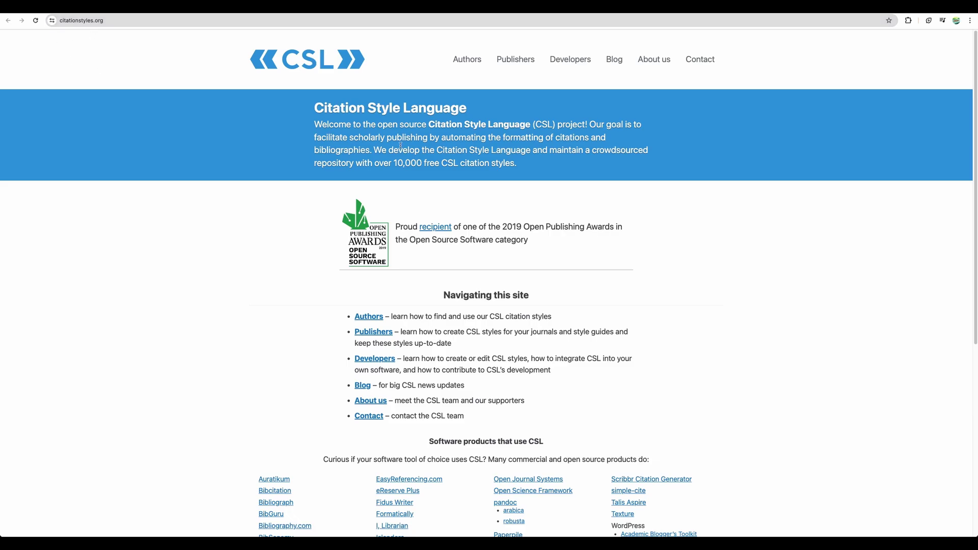
- Highlight the Citation Style Language welcome text, then return to the afforai.com tab
left_click_drag(319, 111, 533, 170)
left_click(521, 175)
left_click_drag(427, 124, 536, 125)
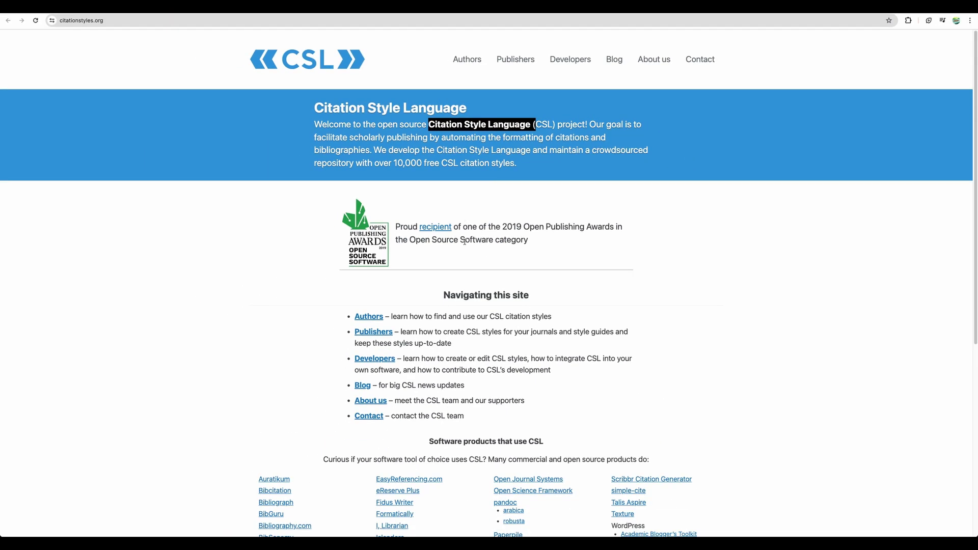
left_click(464, 240)
key("super+bracketleft")
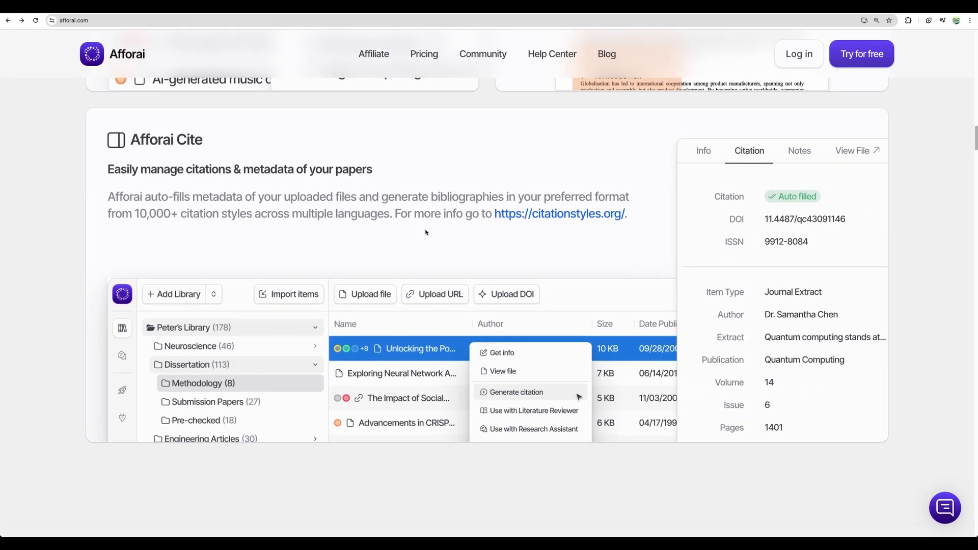
scroll(426, 231, "up", 1)
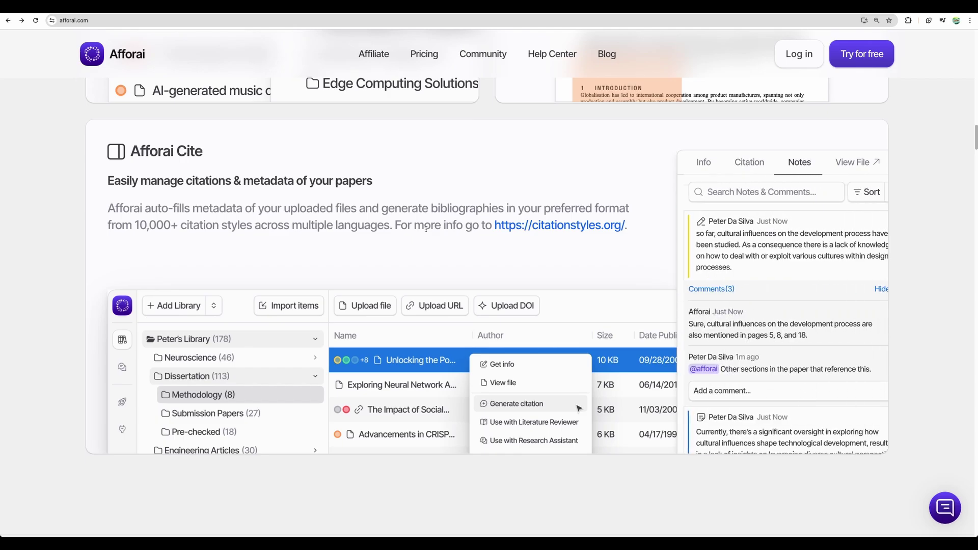
scroll(426, 229, "down", 3)
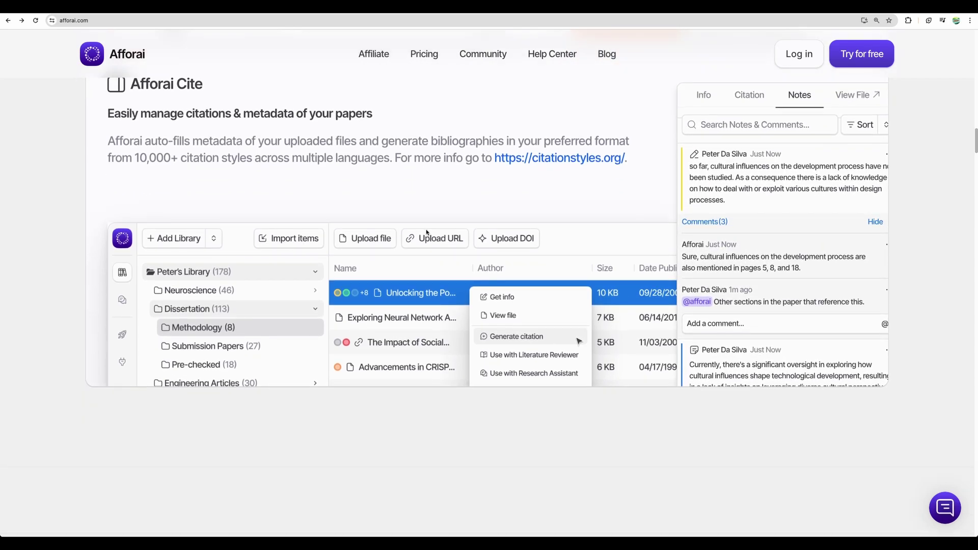
scroll(426, 232, "up", 5)
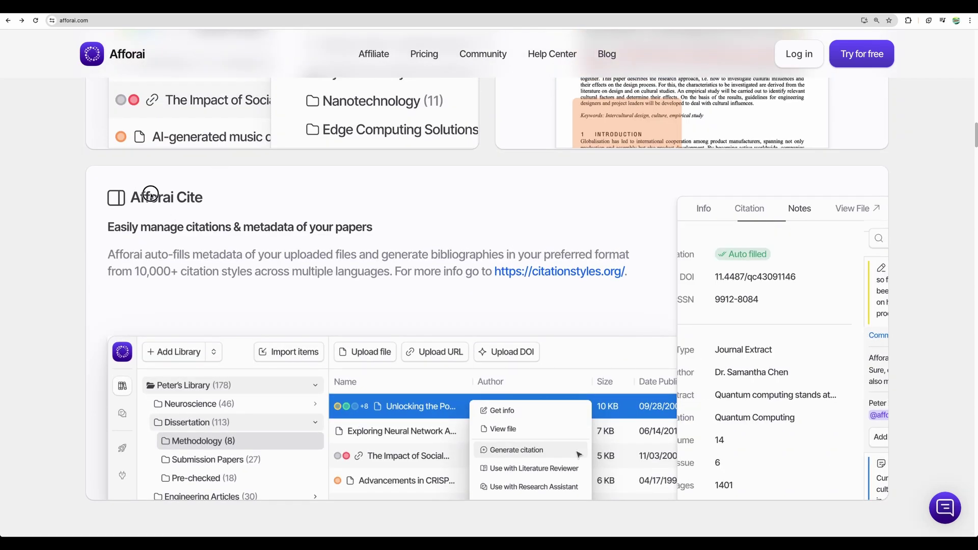
left_click_drag(108, 192, 636, 277)
left_click(636, 278)
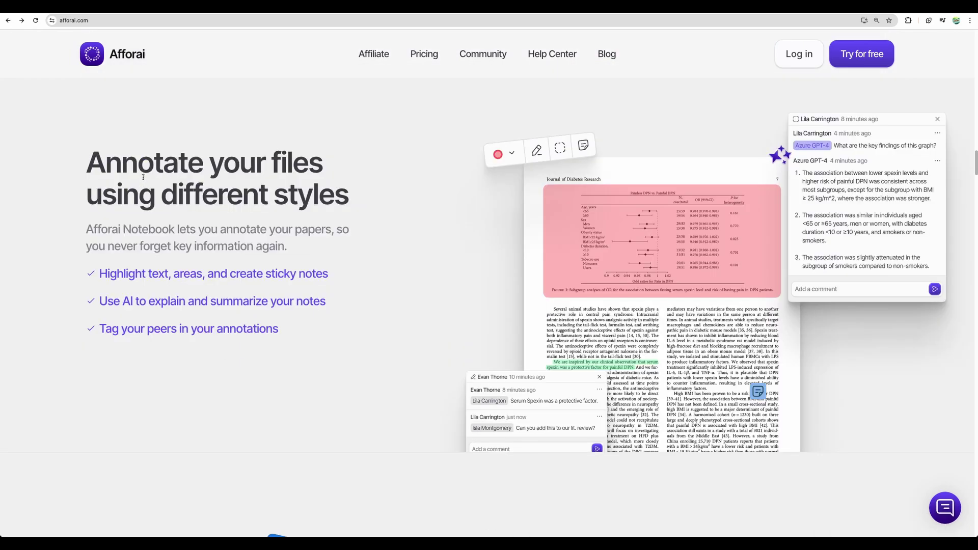
scroll(528, 246, "down", 10)
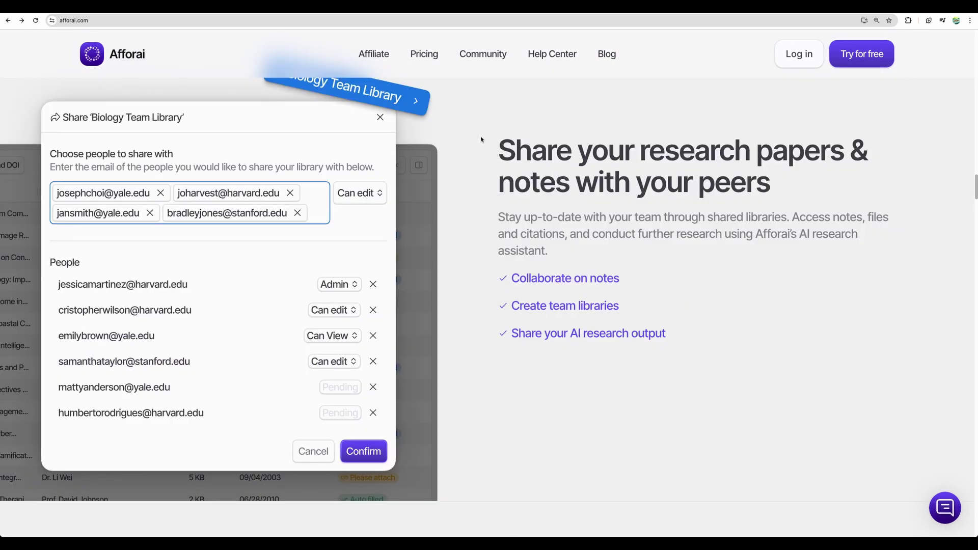
left_click_drag(481, 139, 840, 229)
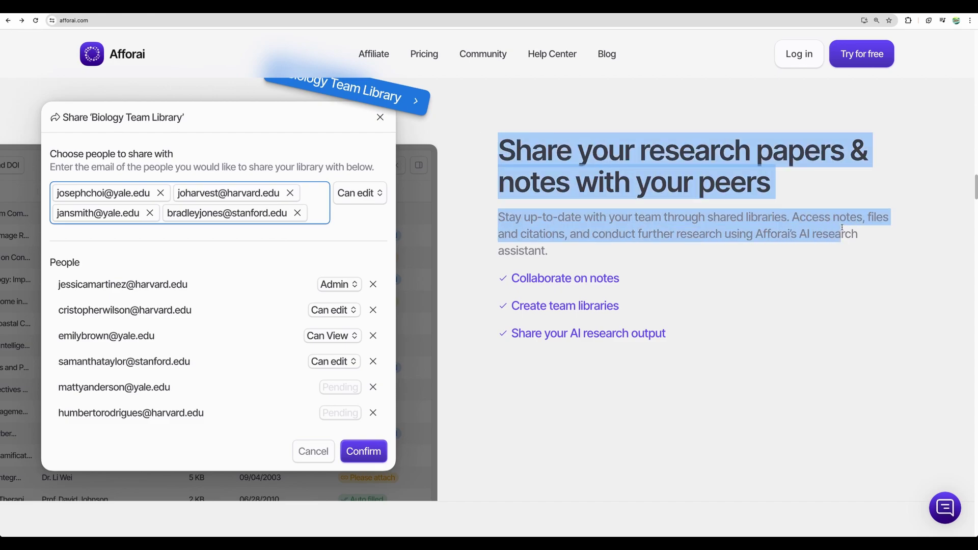
left_click(709, 282)
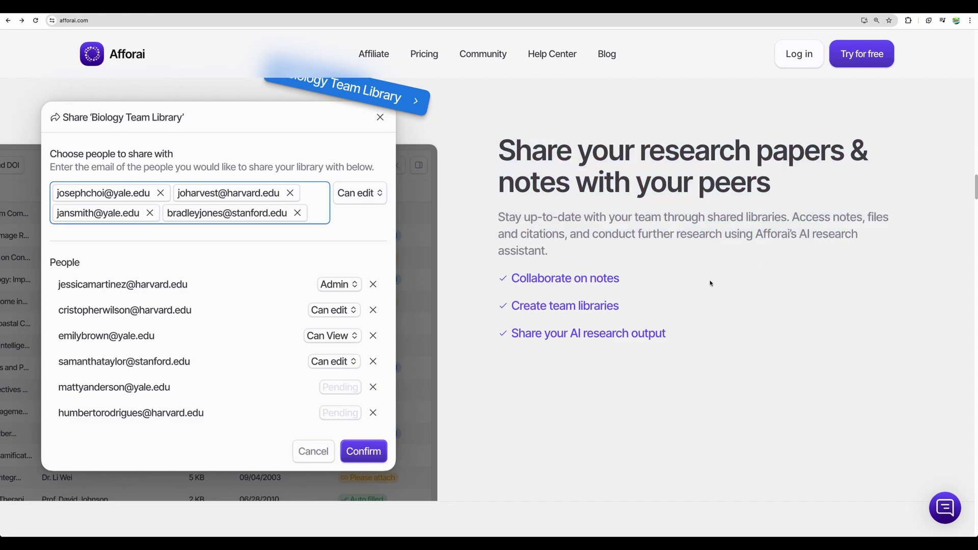
scroll(266, 235, "down", 10)
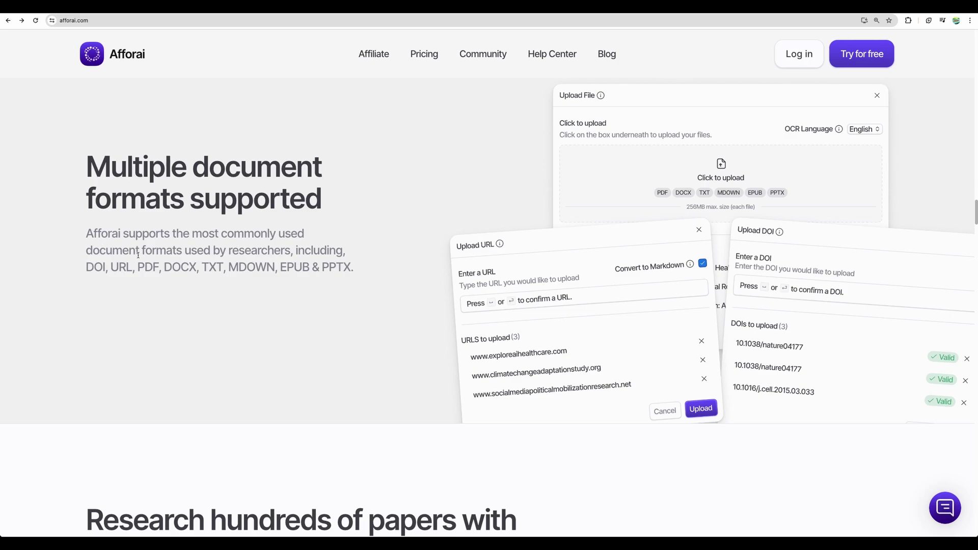
double_click(95, 266)
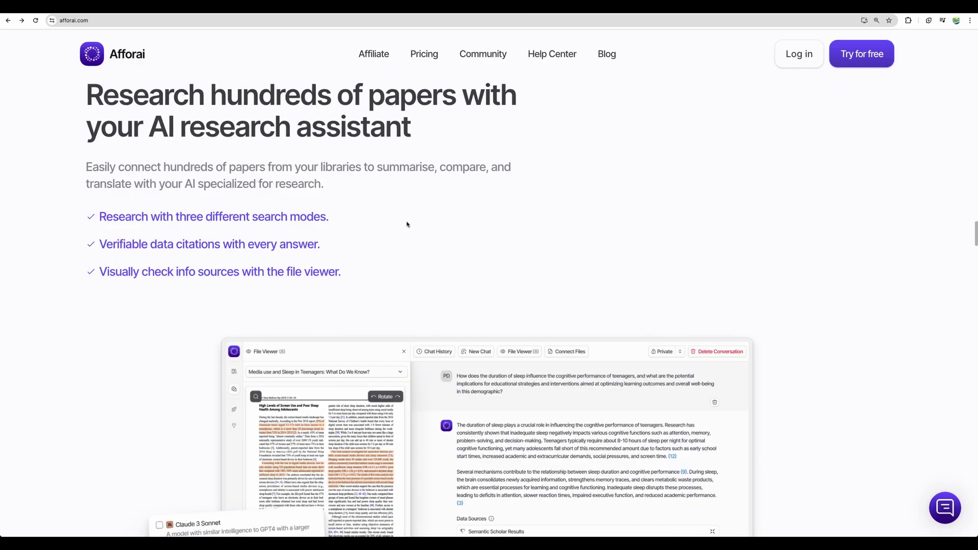
- Highlight the Semantic Scholar Mode and Google Mode descriptions on afforai.com
scroll(407, 224, "down", 3)
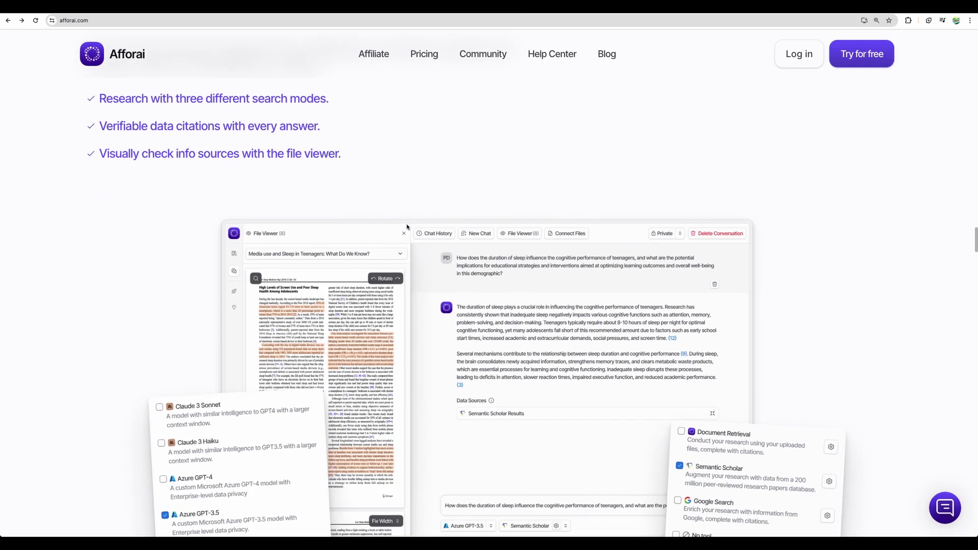
scroll(407, 226, "down", 5)
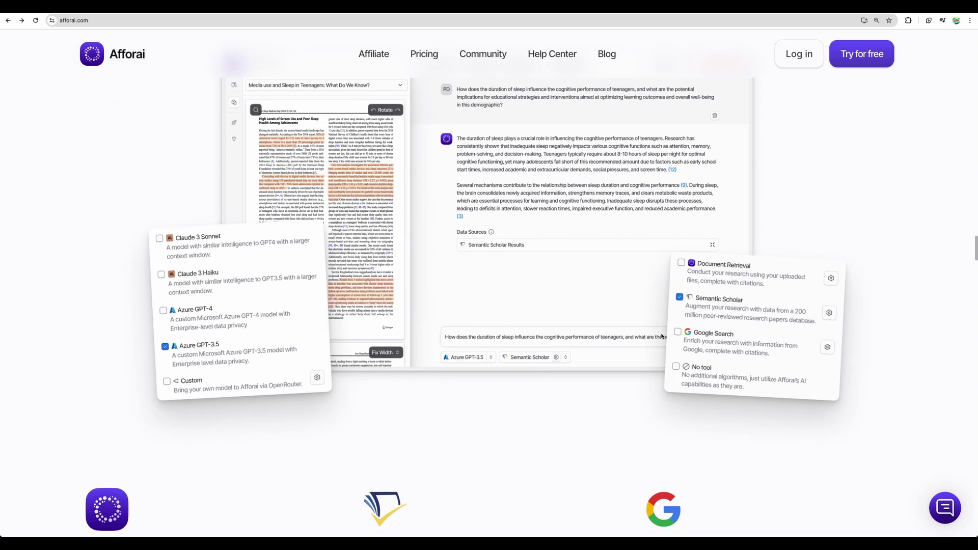
scroll(657, 343, "down", 7)
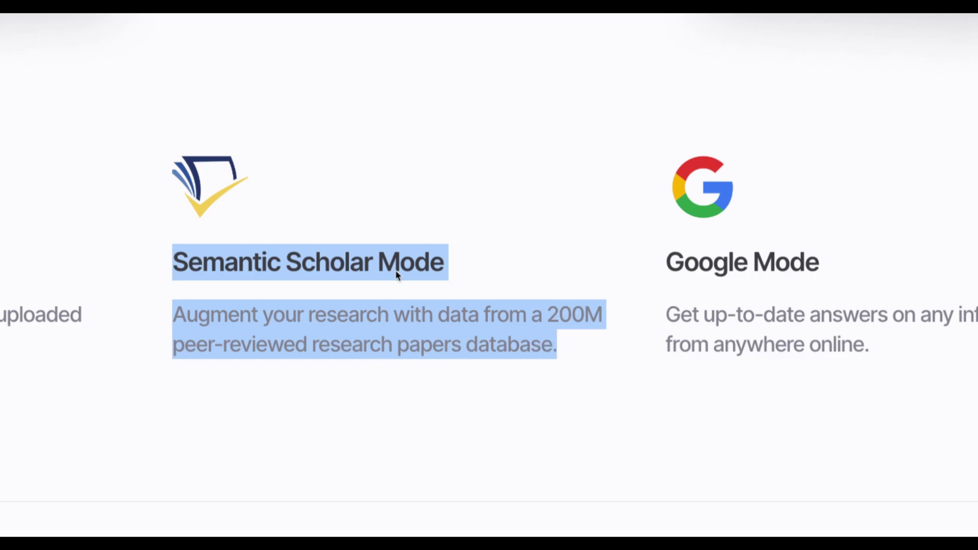
left_click(173, 264)
left_click_drag(174, 264, 563, 346)
left_click_drag(666, 262, 976, 359)
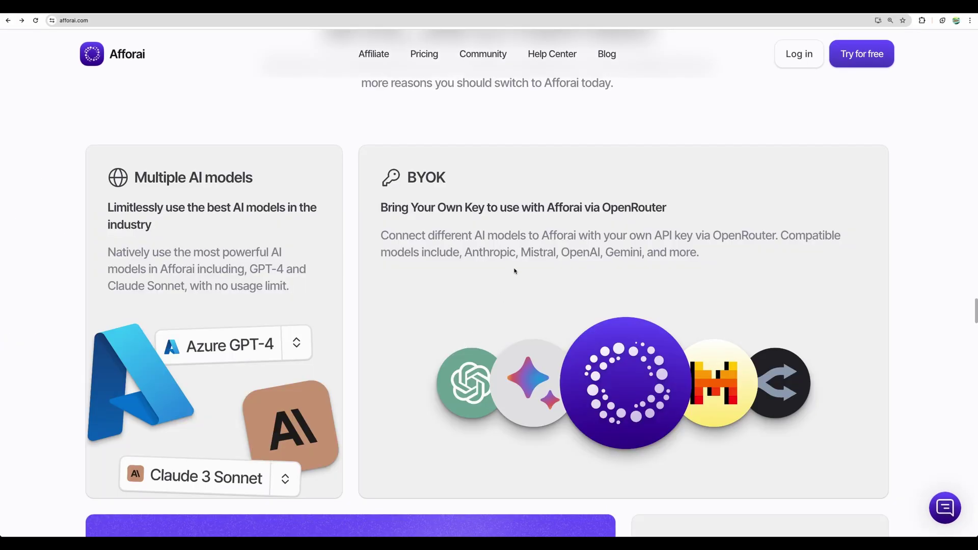
- Highlight the BYOK card's heading and paragraph
scroll(514, 270, "down", 1)
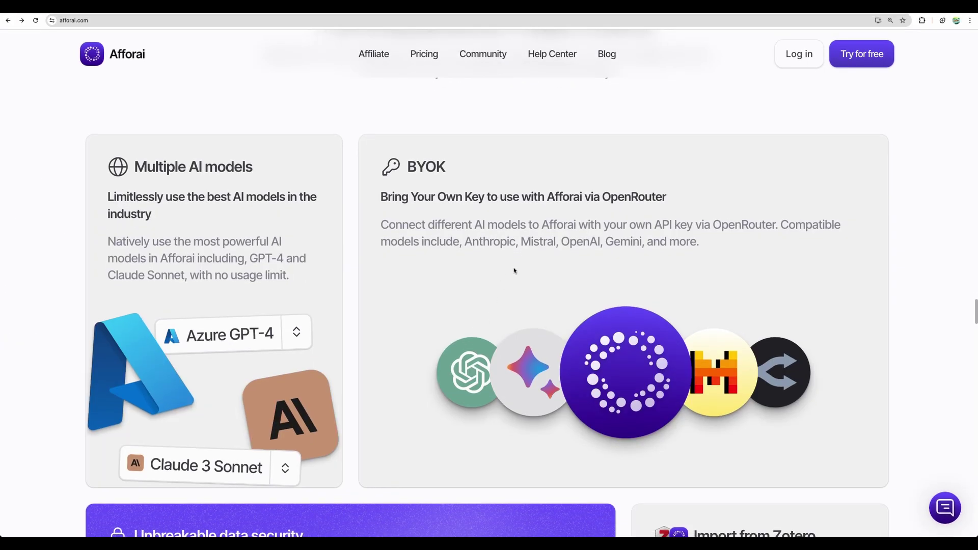
left_click_drag(381, 172, 728, 227)
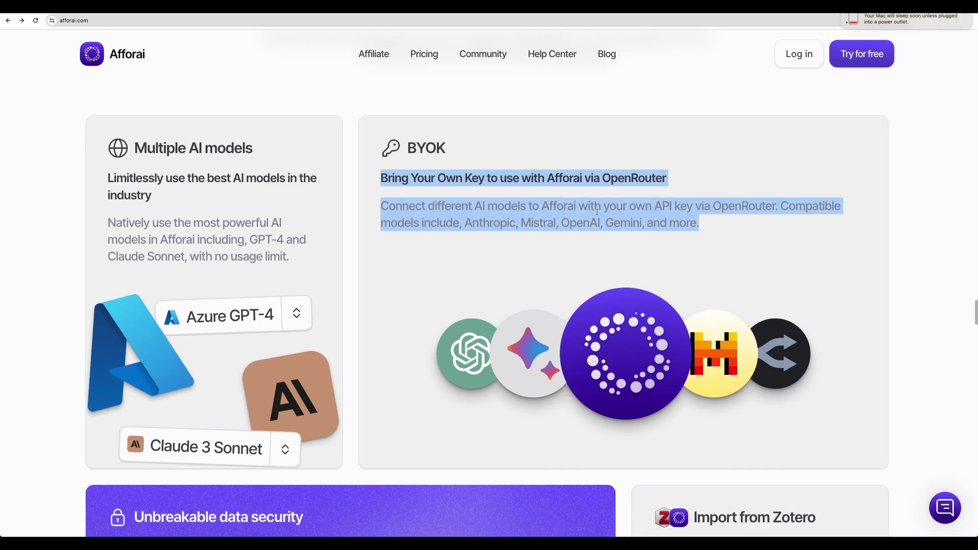
left_click(733, 229)
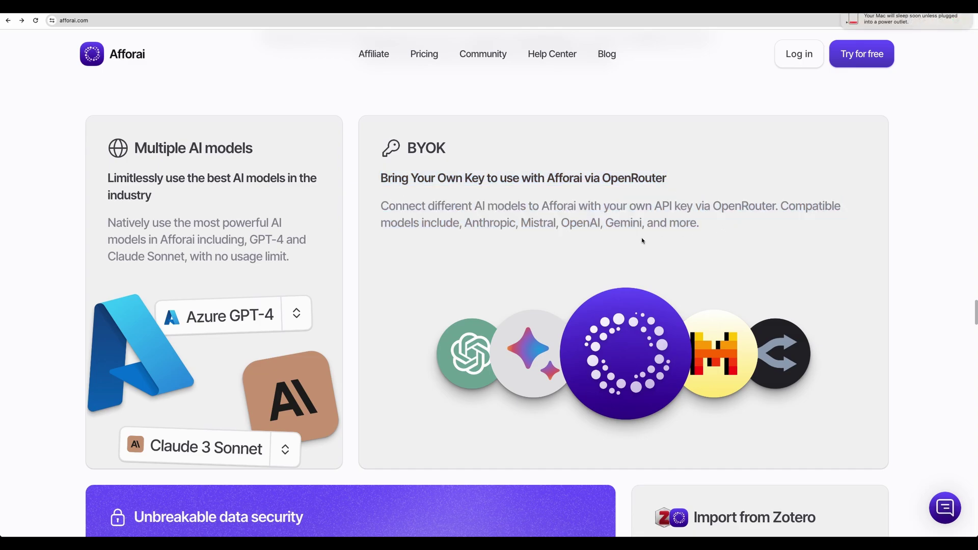
- Highlight the Import from Zotero card text and zoom the page to 175%
scroll(575, 243, "down", 6)
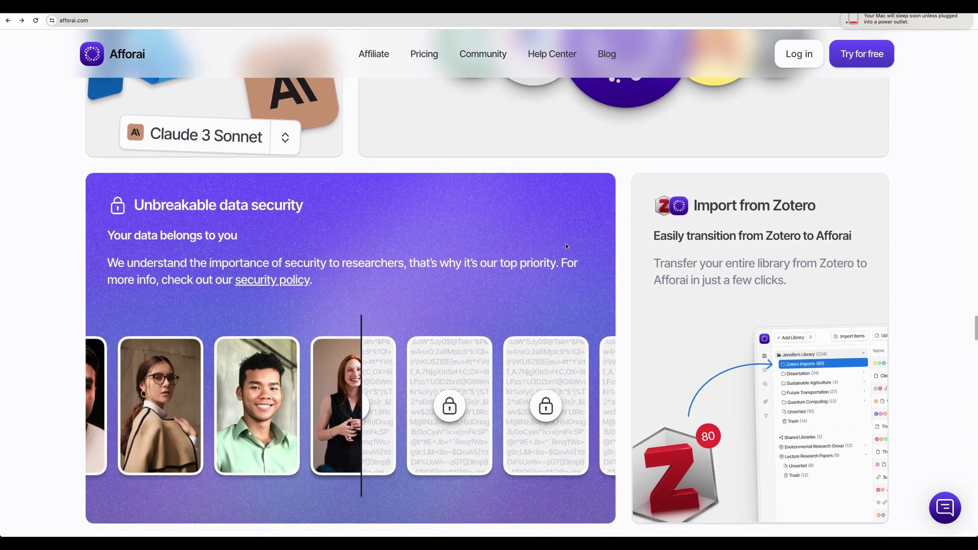
triple_click(754, 153)
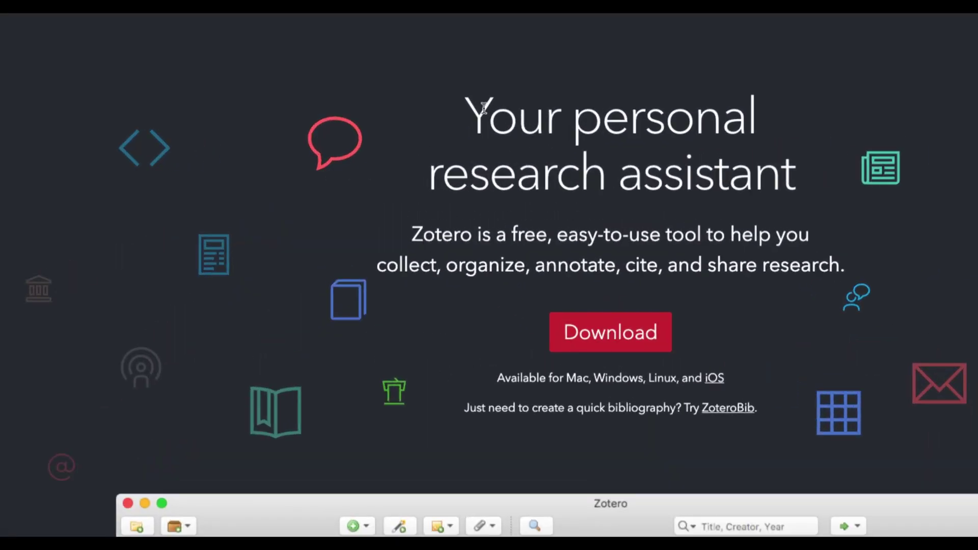
left_click_drag(383, 127, 460, 168)
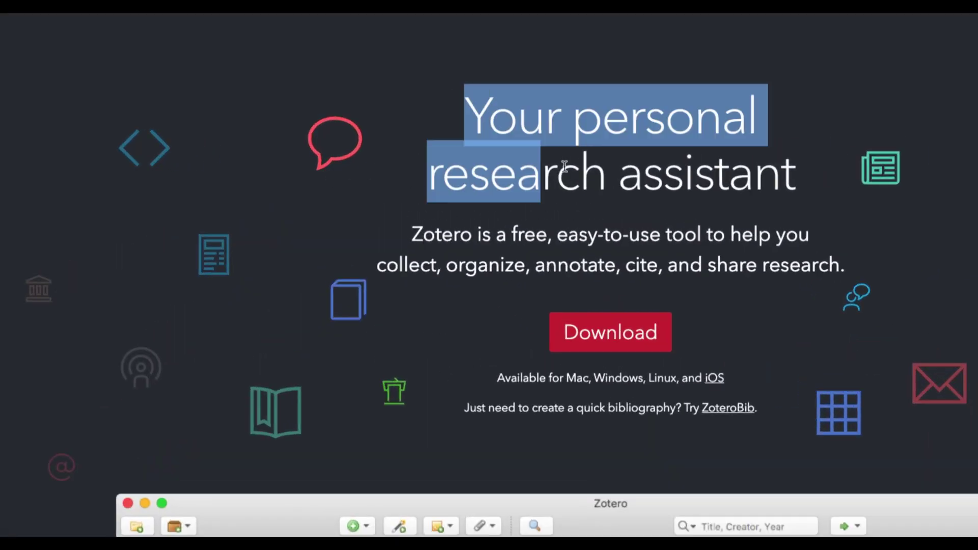
left_click_drag(564, 166, 815, 264)
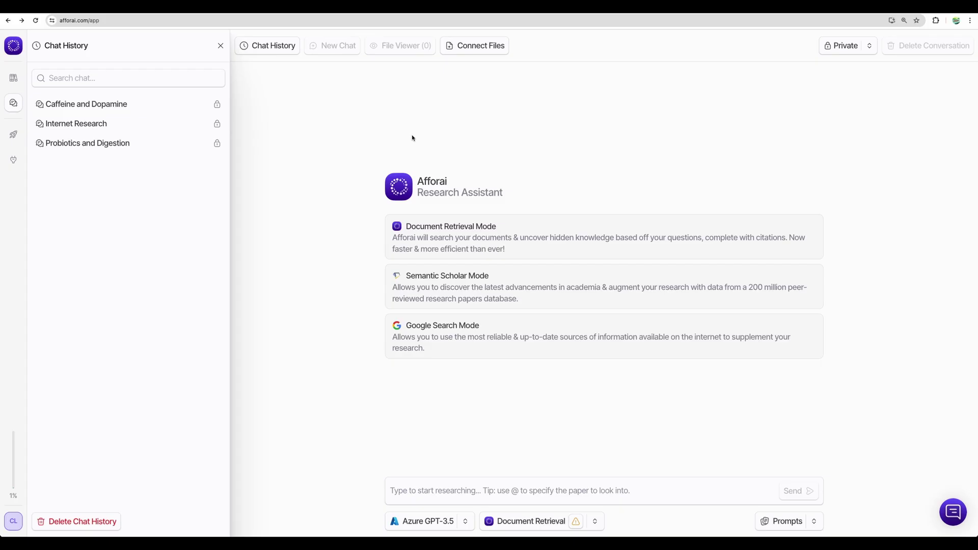
key("ctrl+plus")
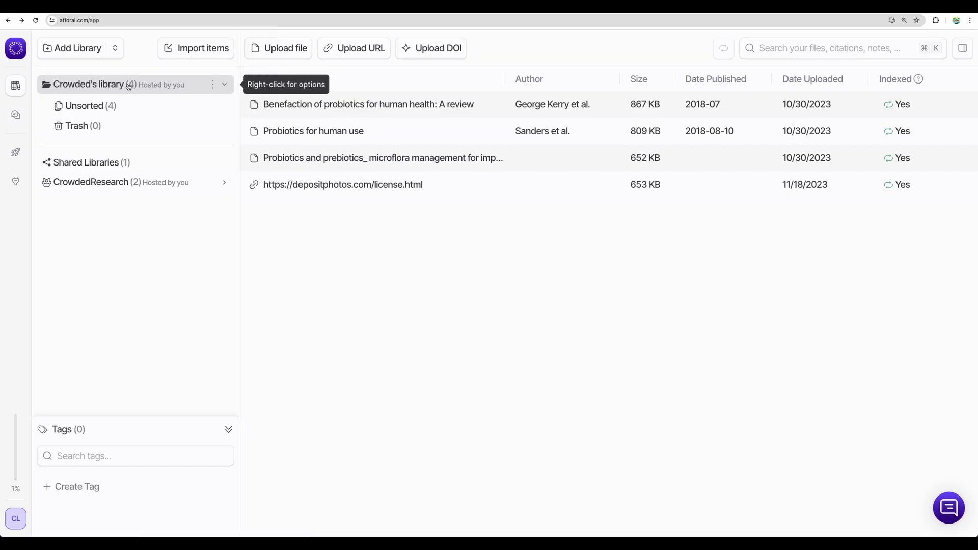
- Open the Unsorted (2) folder of the CrowdedResearch shared library
left_click(122, 184)
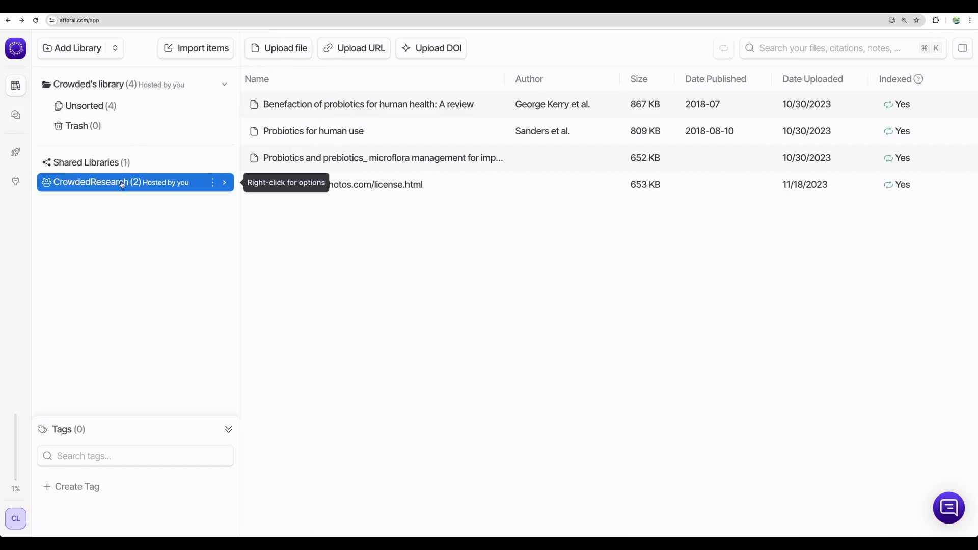
left_click(205, 187)
left_click(101, 211)
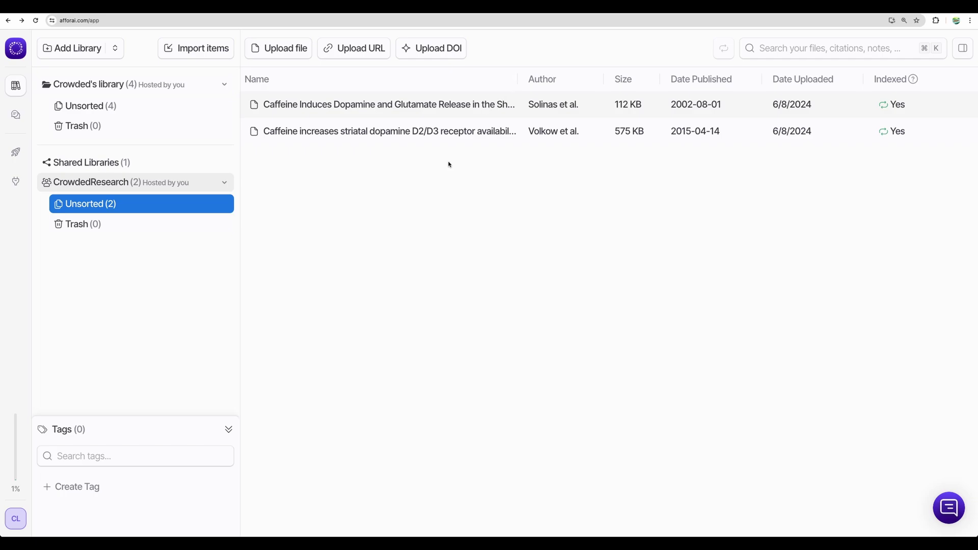
left_click(16, 115)
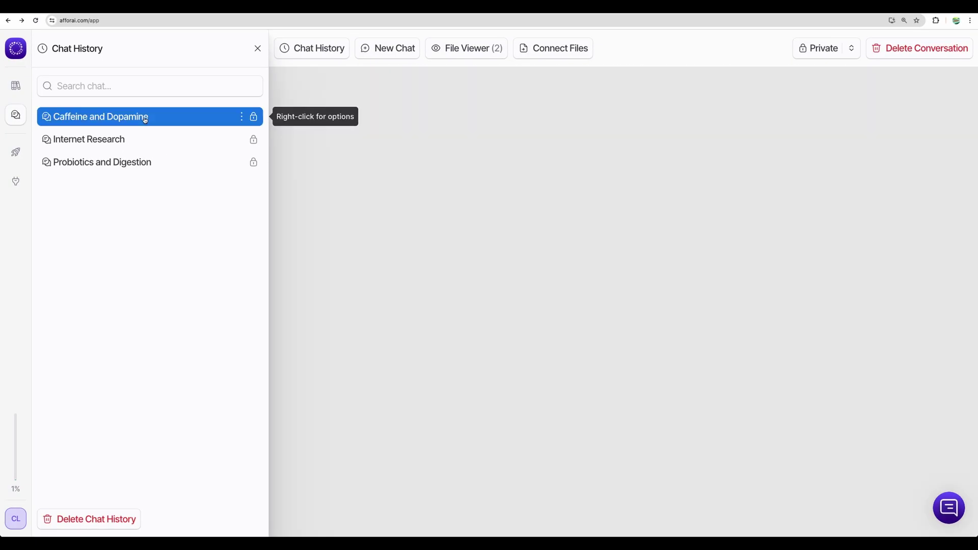
- Switch the Caffeine and Dopamine chat's model from Azure GPT-3.5 to Custom
scroll(553, 270, "down", 8)
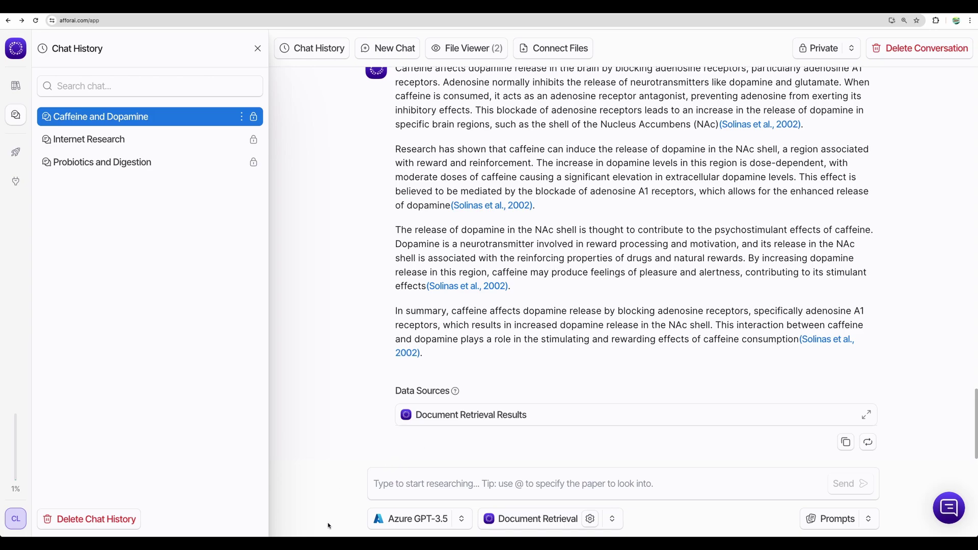
left_click(424, 519)
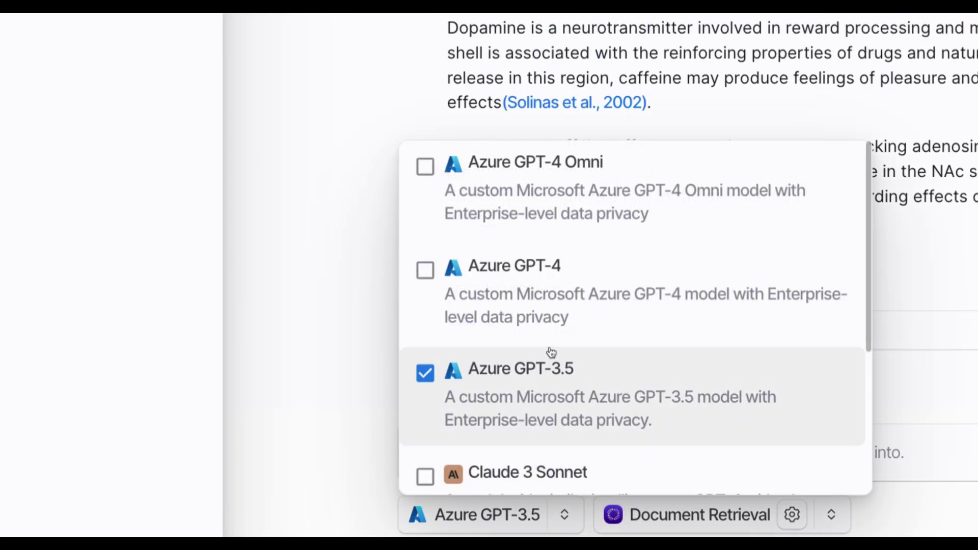
scroll(547, 372, "down", 4)
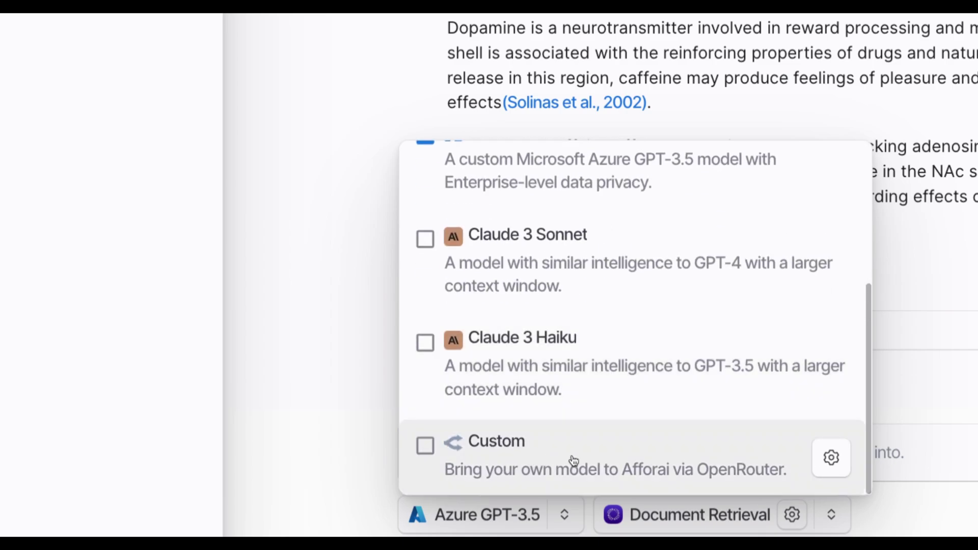
left_click(574, 460)
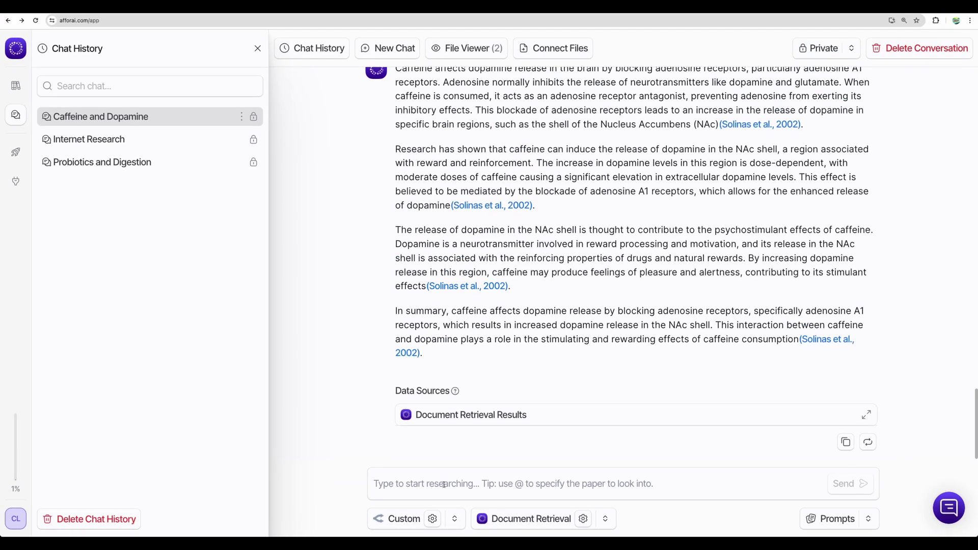
- Set BYOK Mode to Custom (Advanced) in the BYOK Settings
left_click(432, 518)
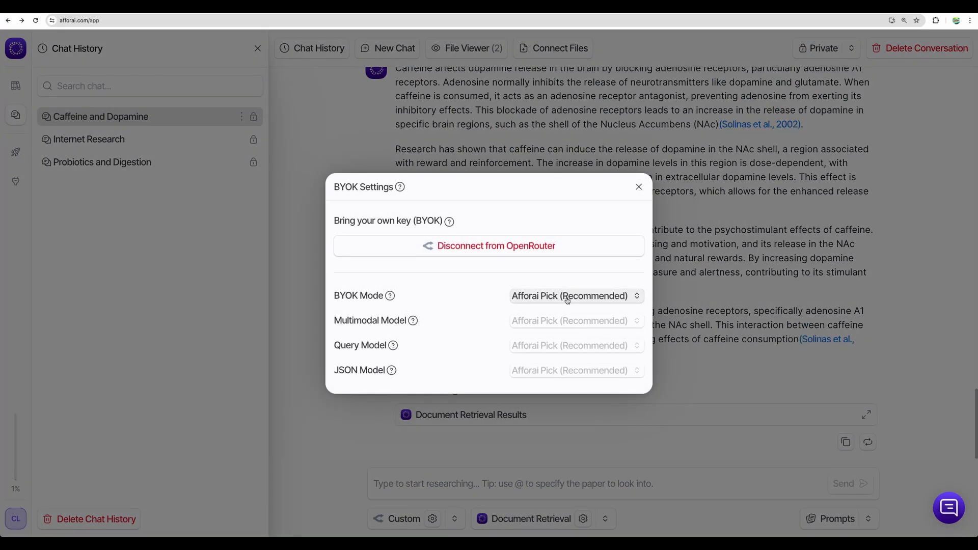
left_click(567, 300)
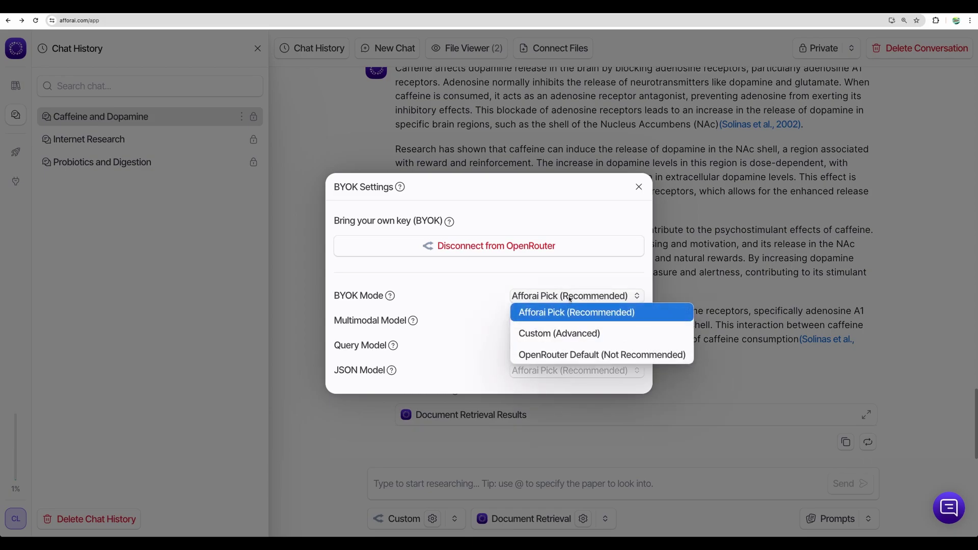
left_click(571, 334)
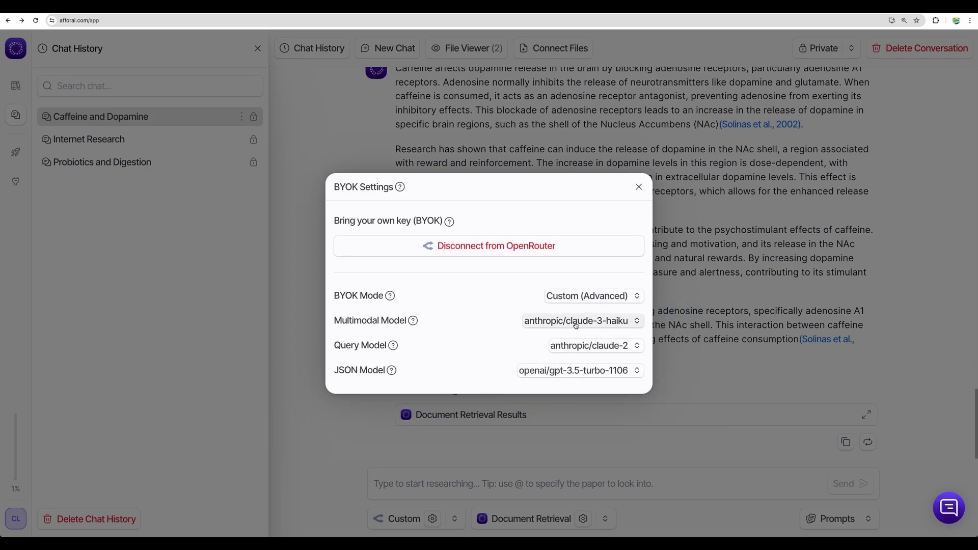
- Browse the Multimodal Model list without choosing, then close BYOK Settings
left_click(577, 326)
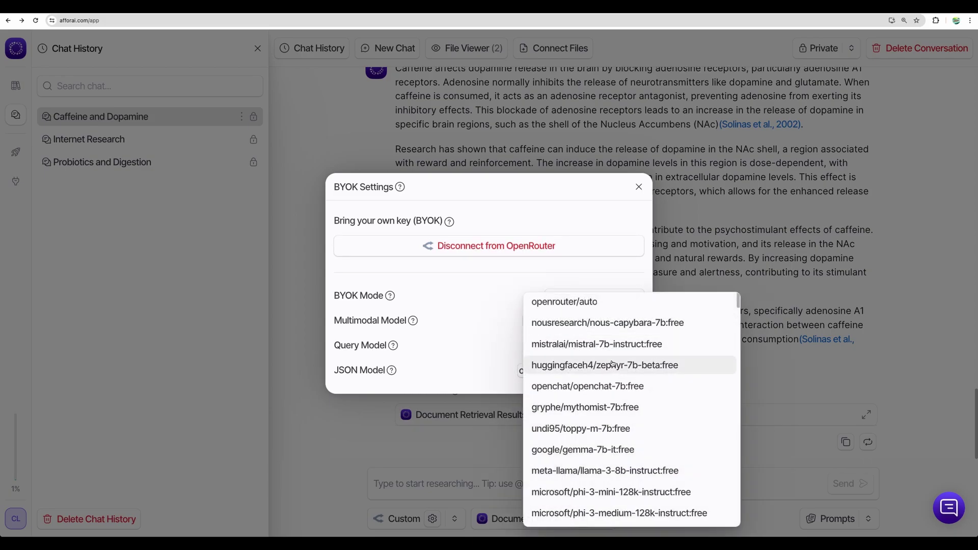
scroll(691, 449, "down", 1)
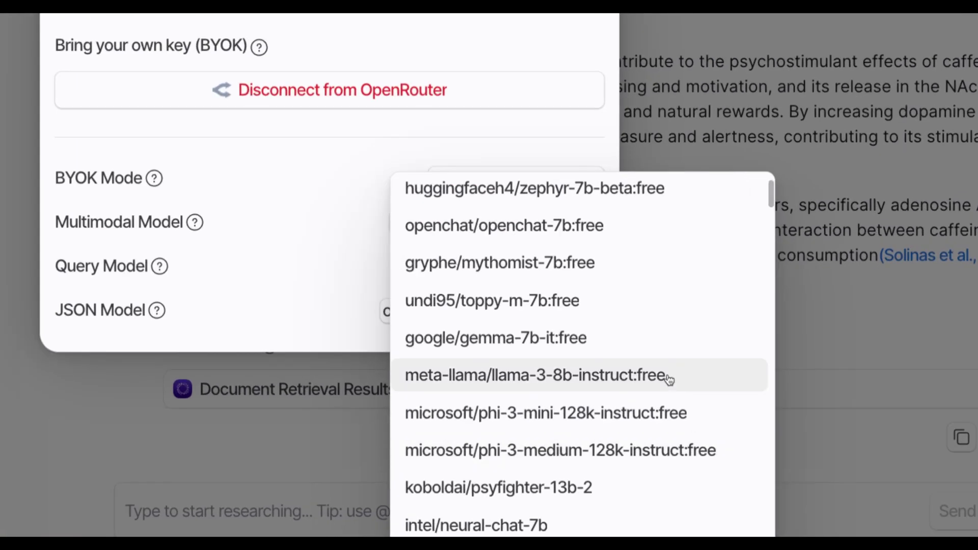
scroll(687, 394, "down", 2)
scroll(628, 351, "down", 10)
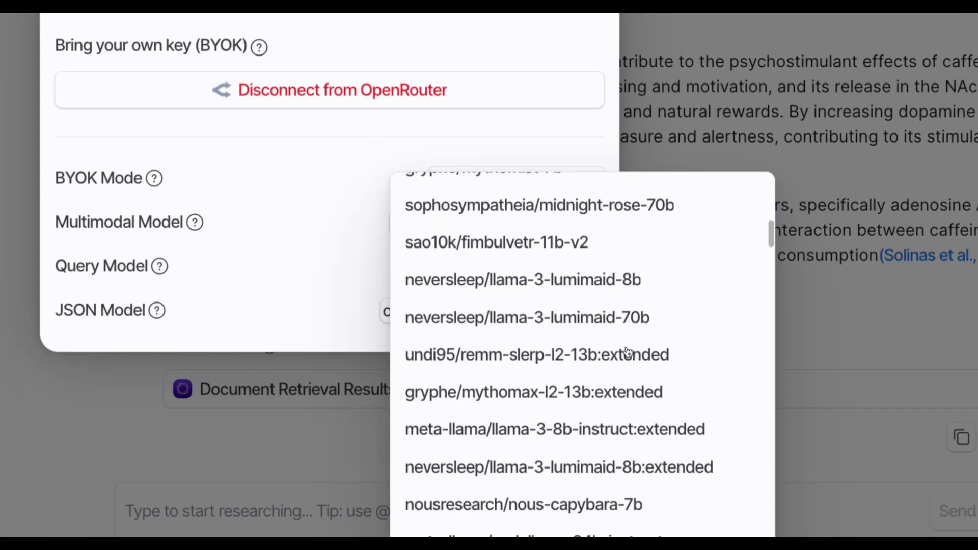
scroll(628, 353, "down", 15)
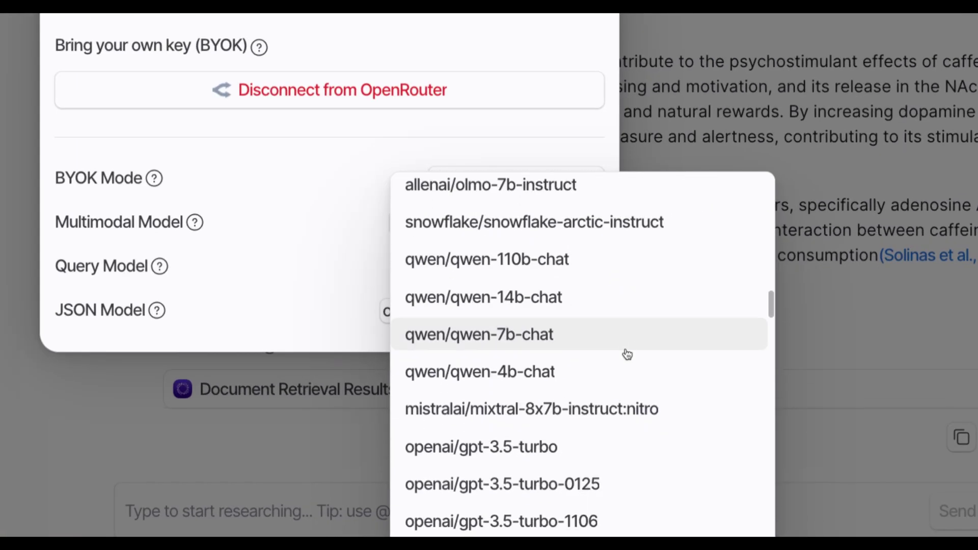
scroll(627, 352, "down", 15)
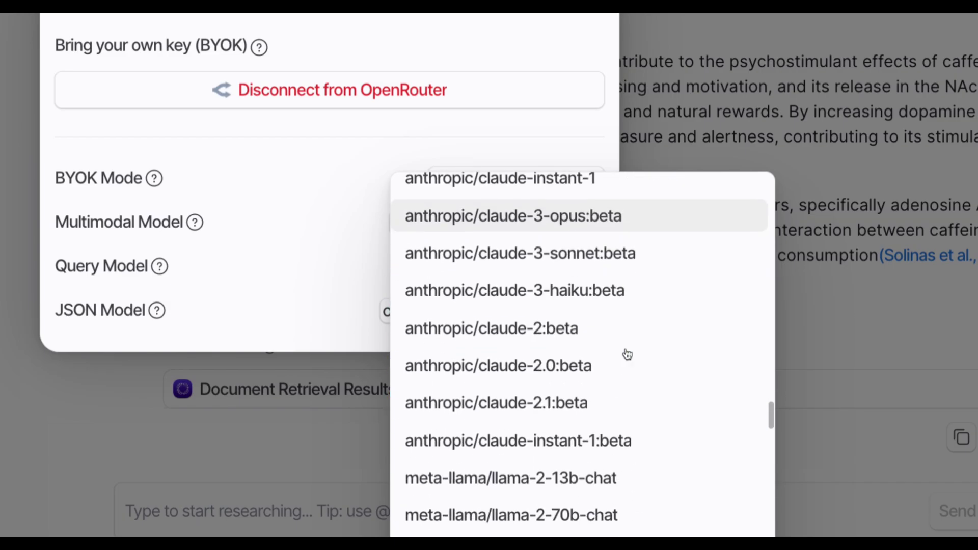
scroll(626, 353, "down", 15)
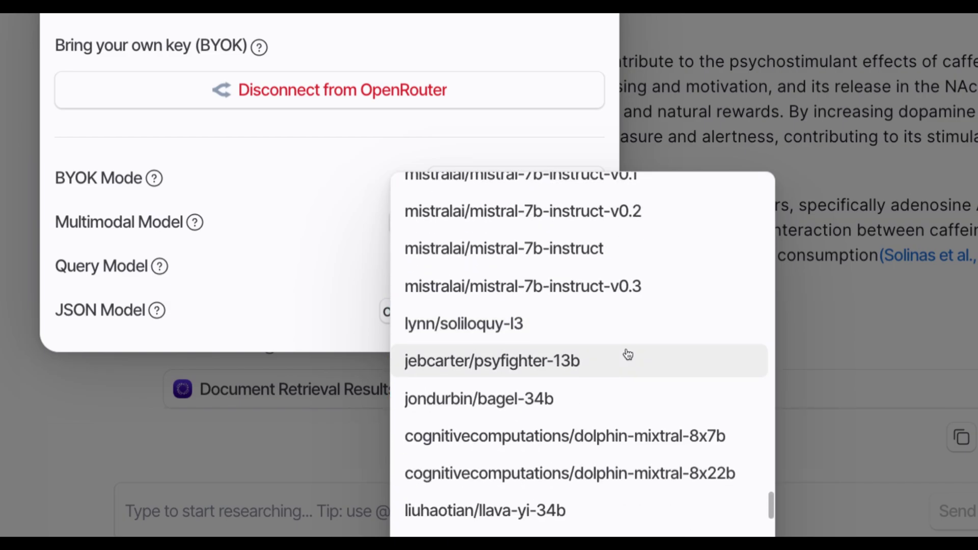
left_click(340, 406)
key("Escape")
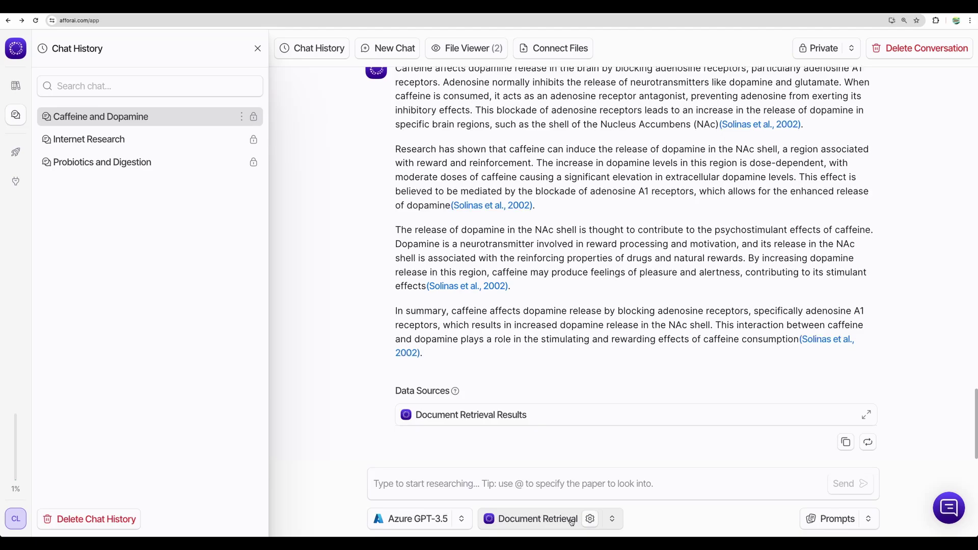
left_click(572, 522)
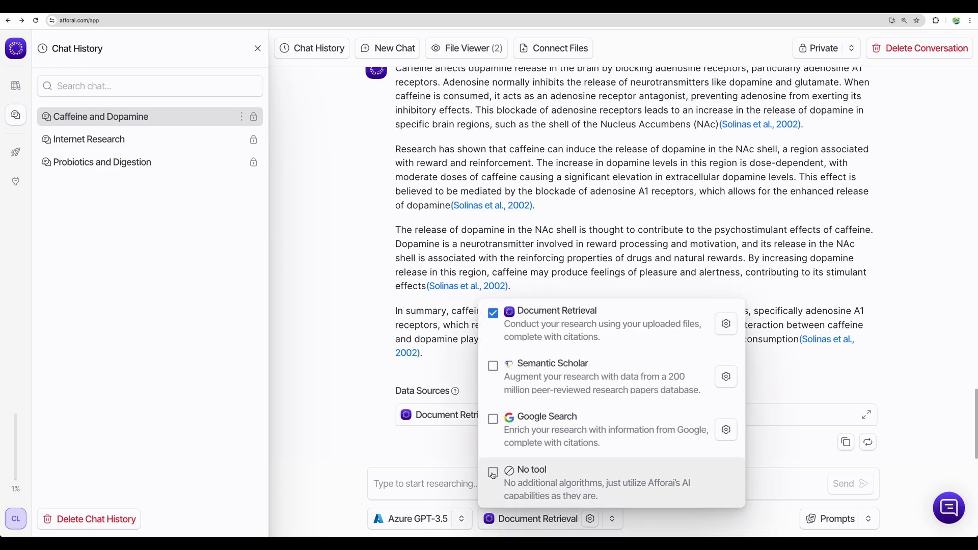
left_click(493, 473)
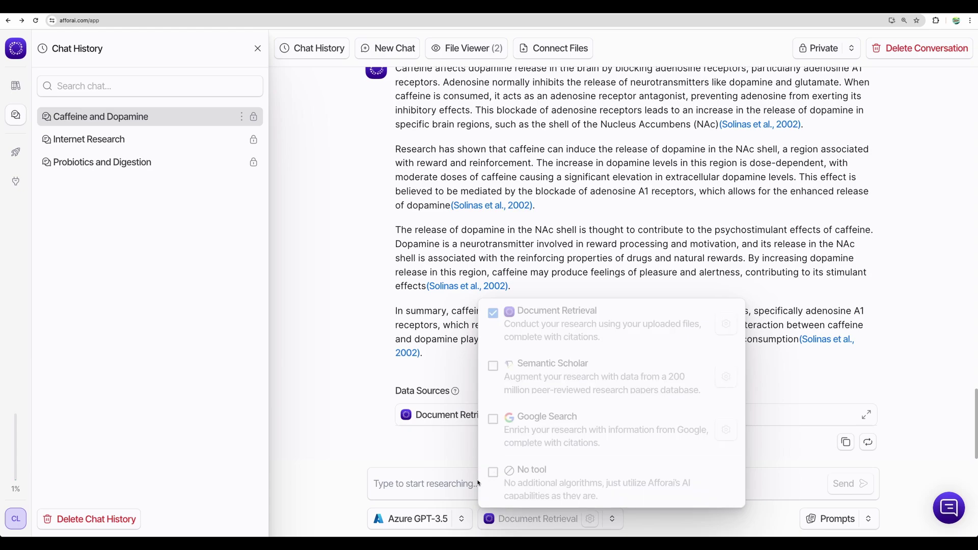
type("describe the connection between caffeine and dopamine release")
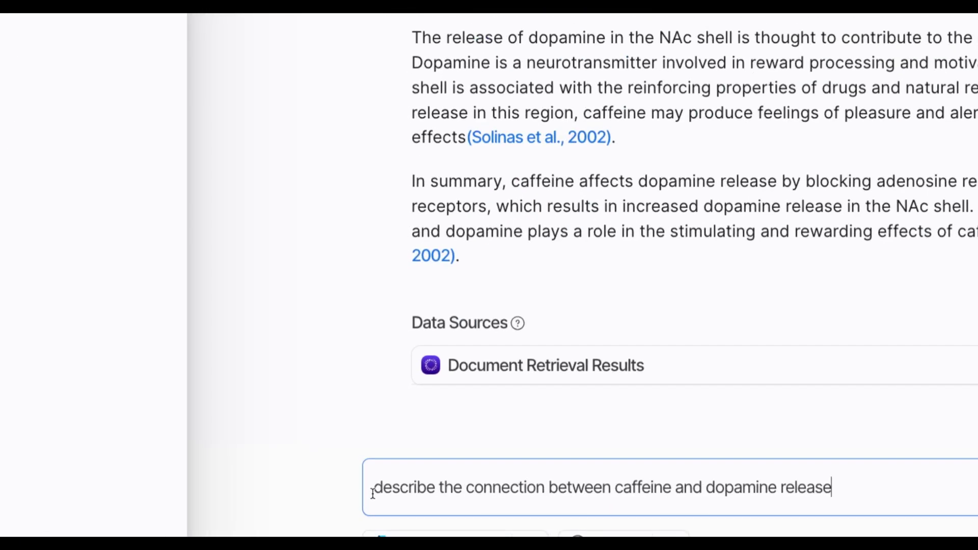
left_click(845, 490)
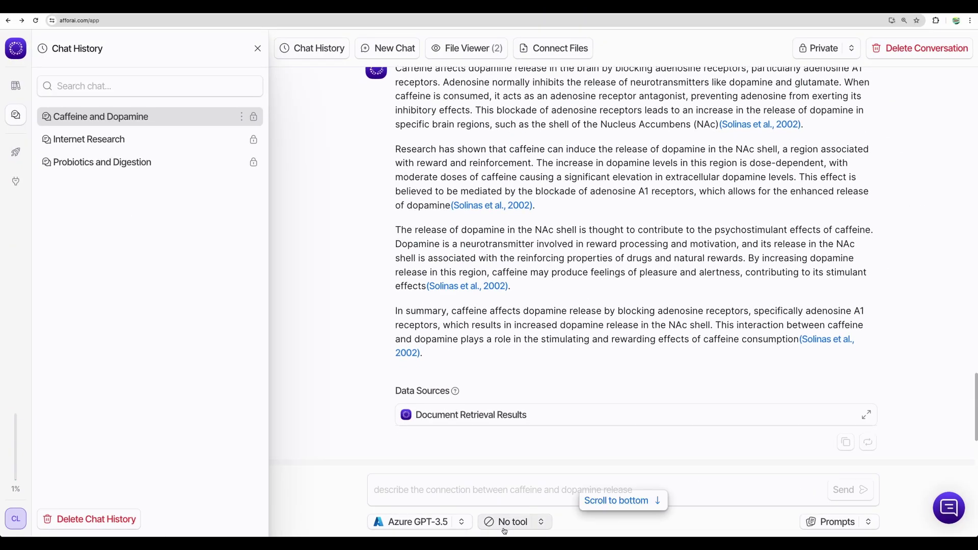
scroll(522, 456, "down", 3)
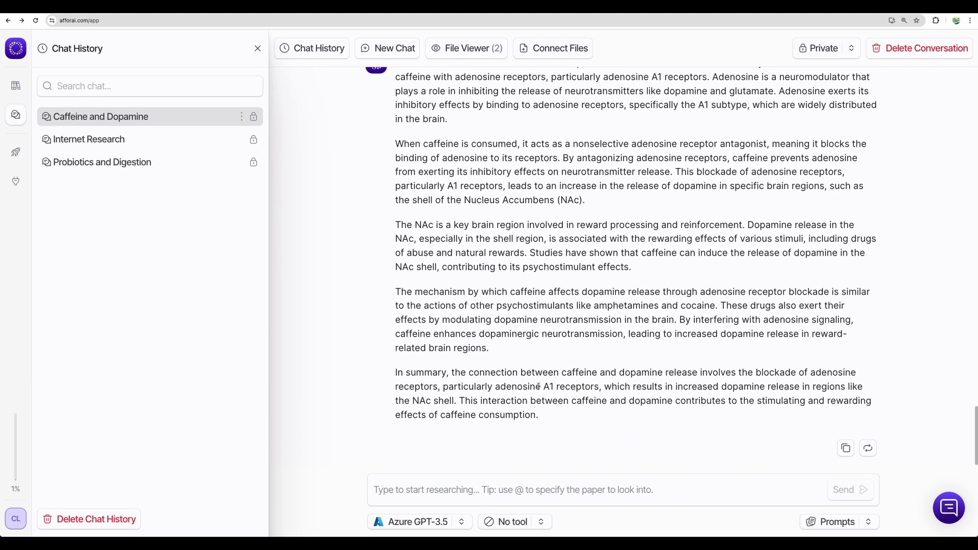
scroll(538, 386, "up", 1)
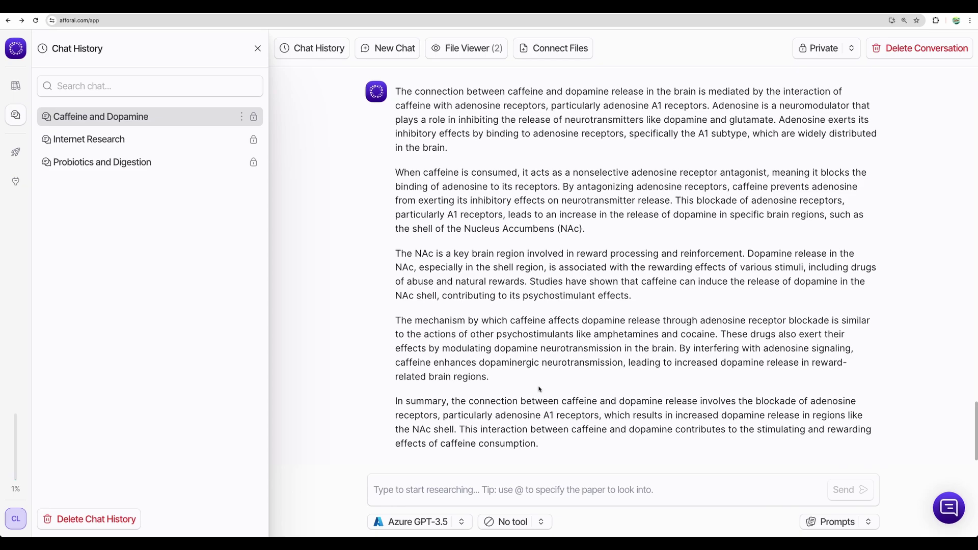
scroll(539, 387, "down", 1)
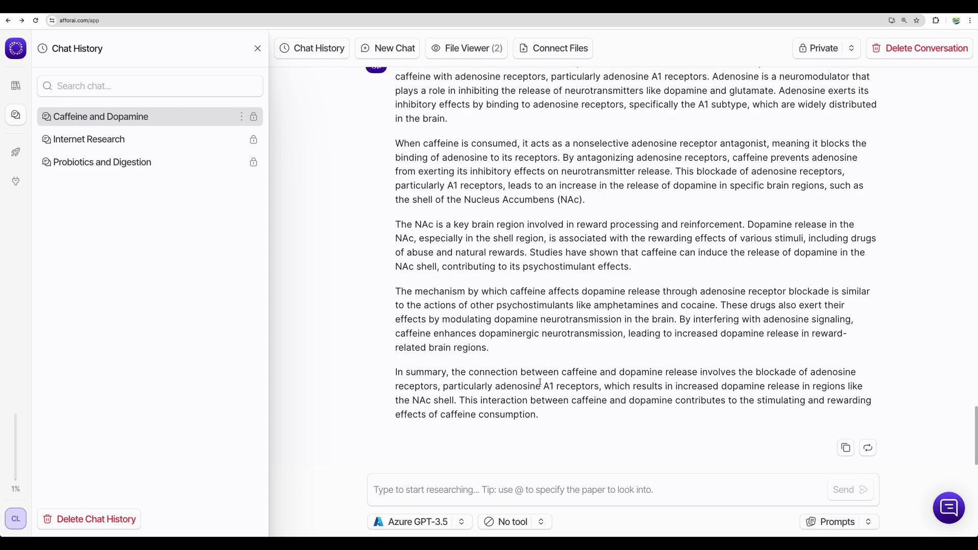
left_click(541, 523)
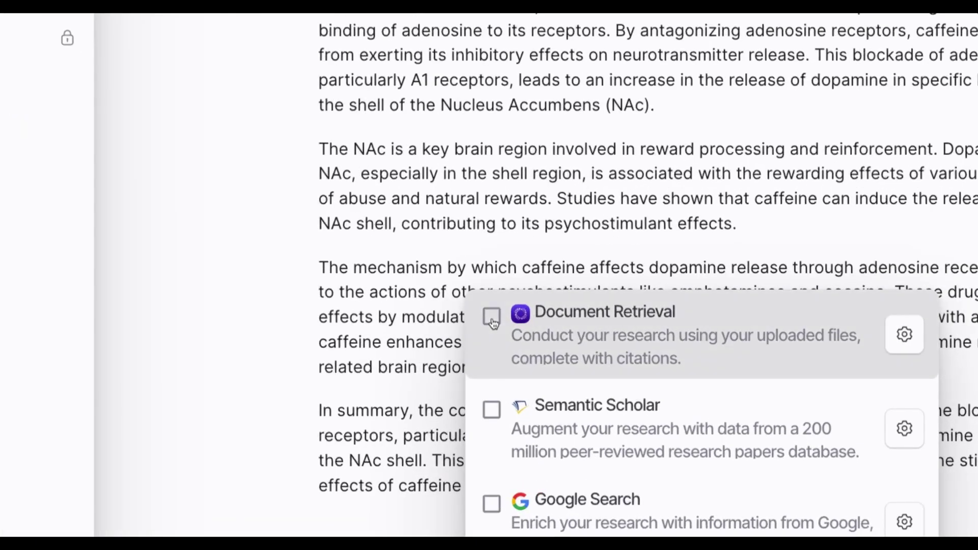
- Use Document Retrieval with the CrowdedResearch papers connected and send the pasted caffeine–dopamine question
left_click(494, 322)
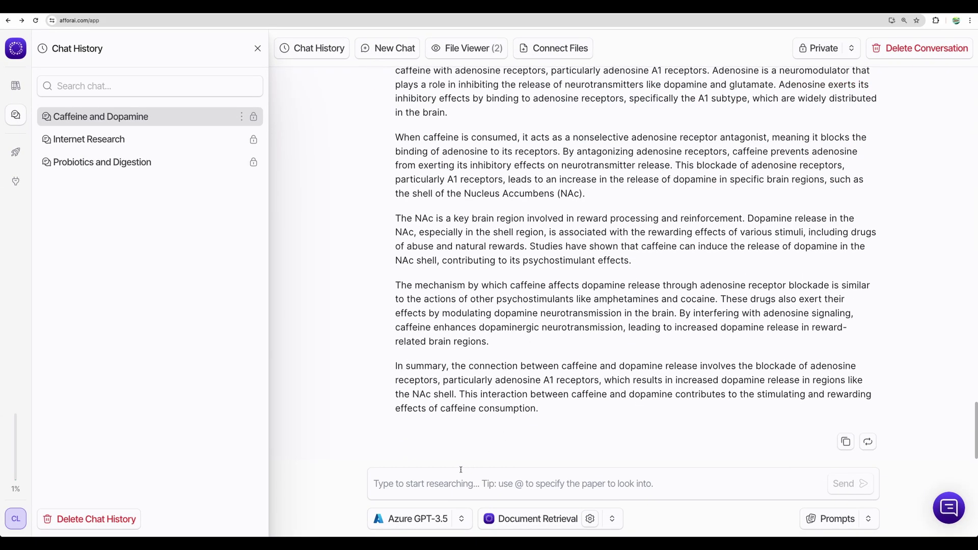
type("describe the connection between caffeine and dopamine release")
left_click(241, 117)
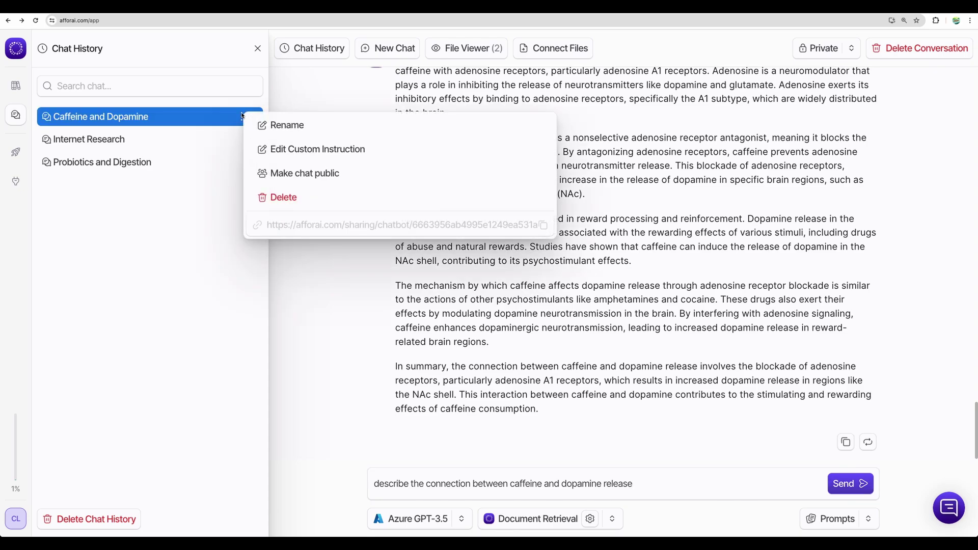
left_click(554, 47)
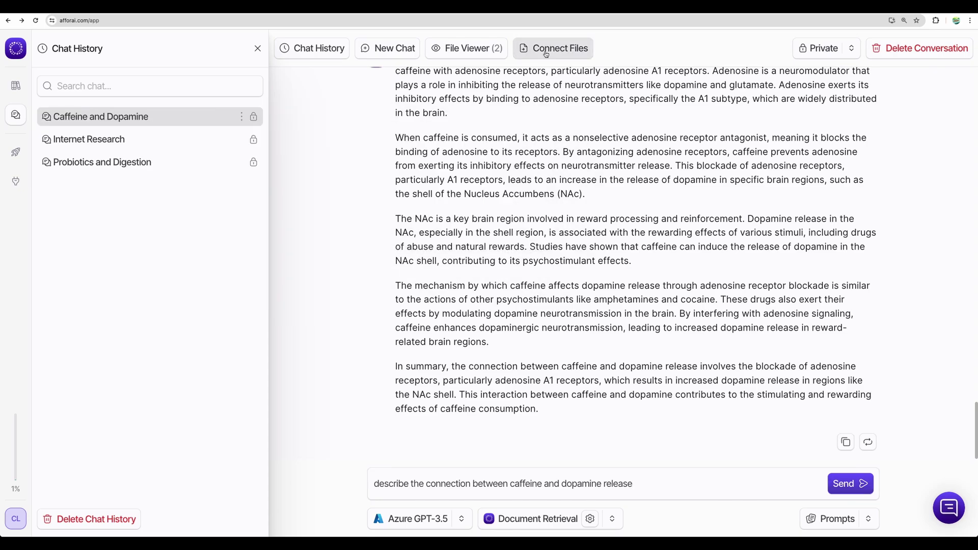
left_click(289, 255)
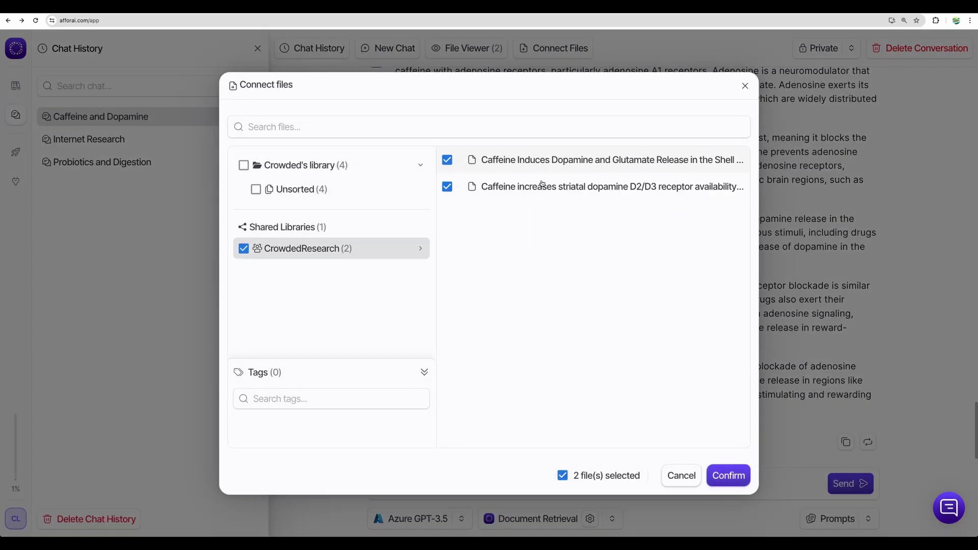
left_click(745, 86)
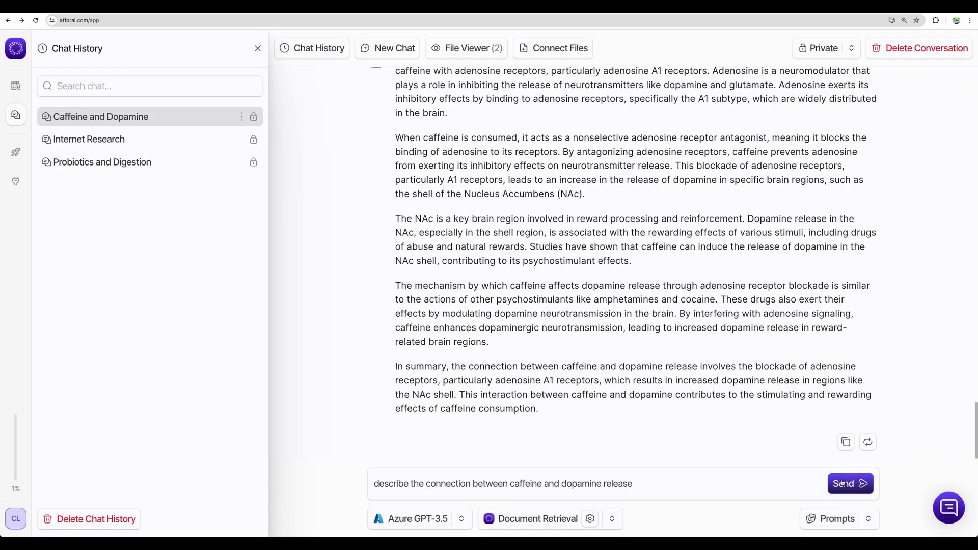
left_click(843, 483)
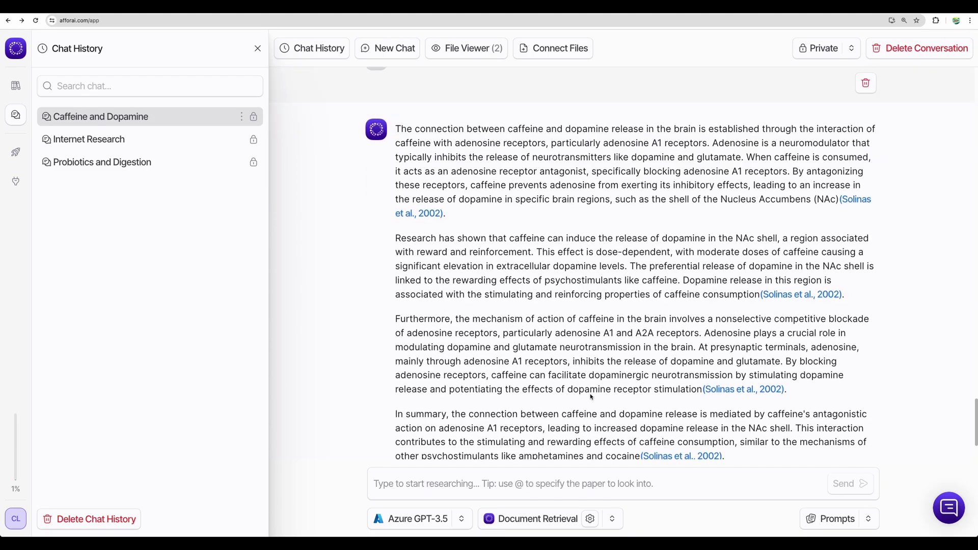
- Expand Document Retrieval Results and show the Solinas et al., 2002 citation's APA bibliography
scroll(591, 396, "up", 3)
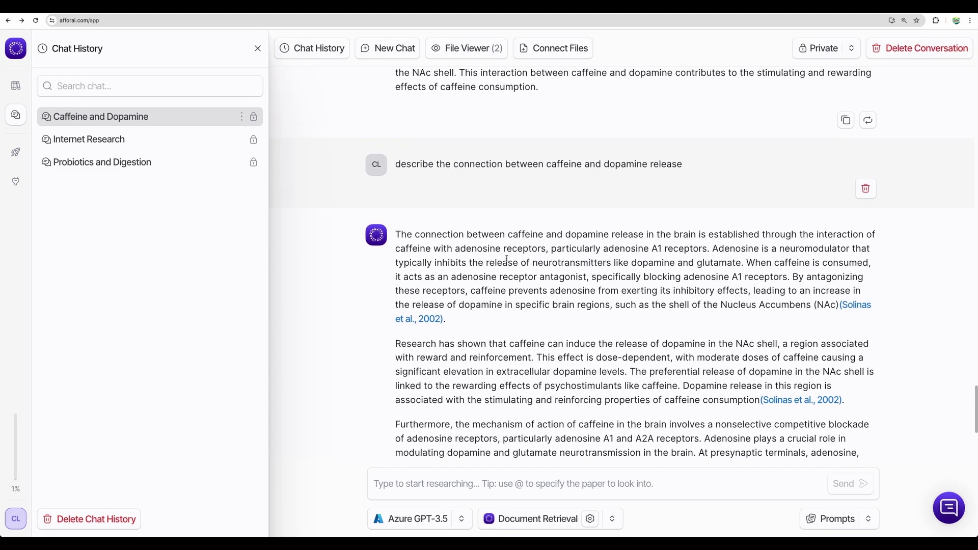
scroll(507, 259, "down", 4)
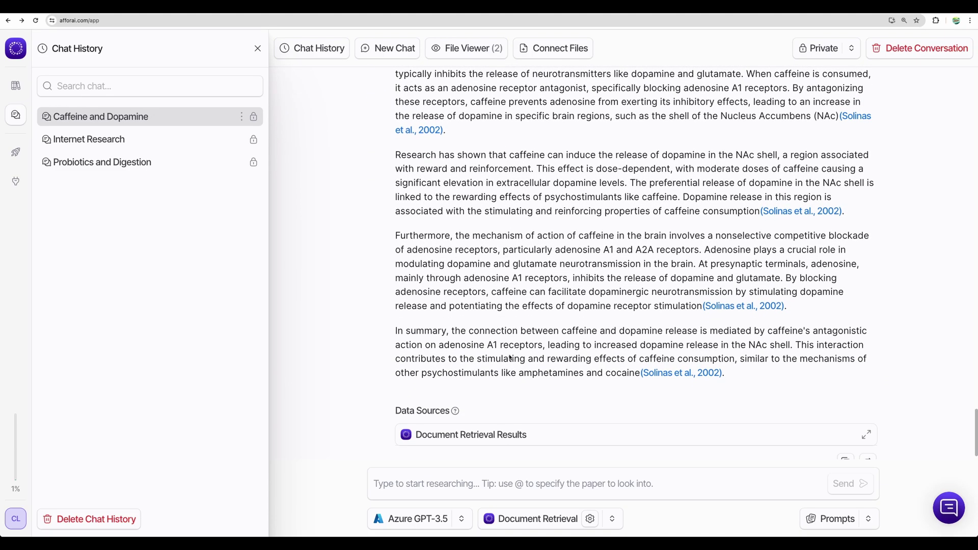
left_click(866, 434)
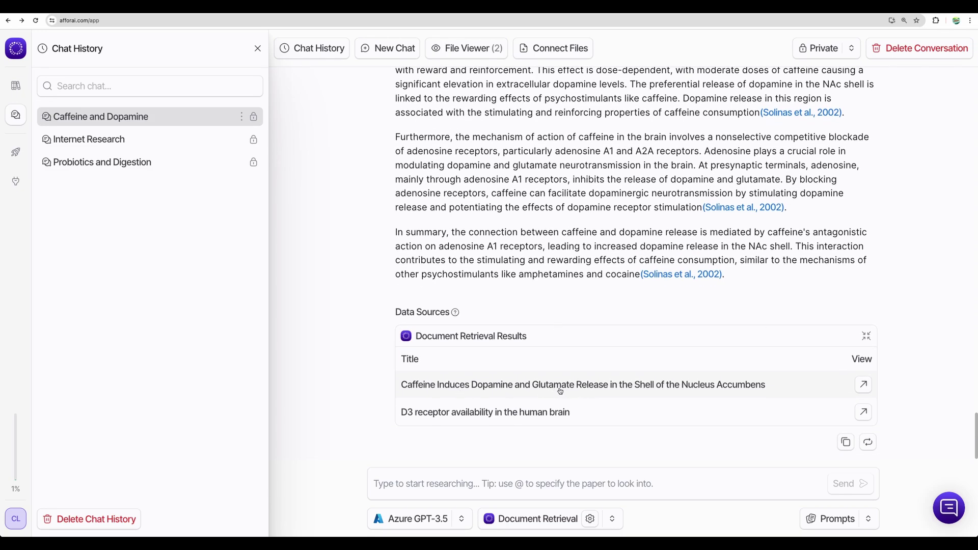
scroll(560, 390, "up", 1)
left_click(739, 218)
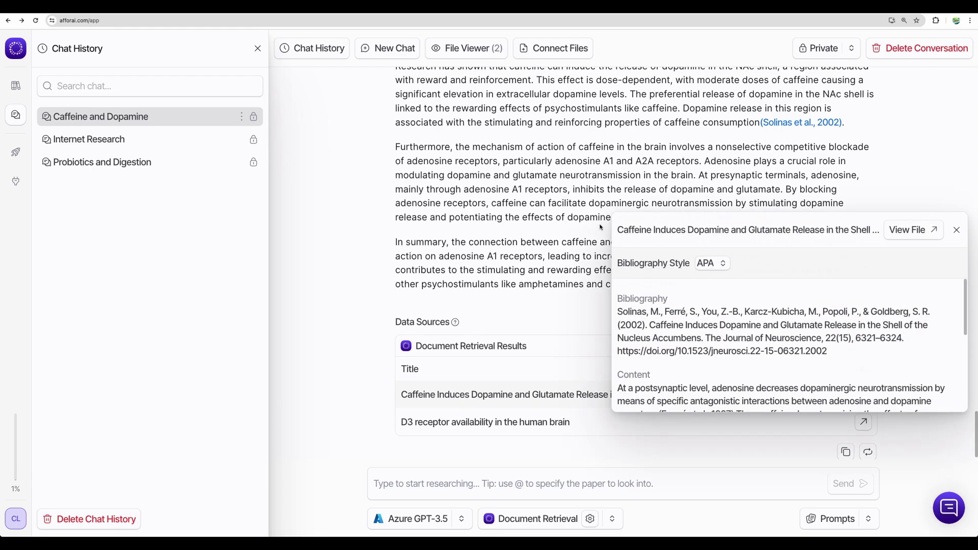
scroll(720, 338, "down", 5)
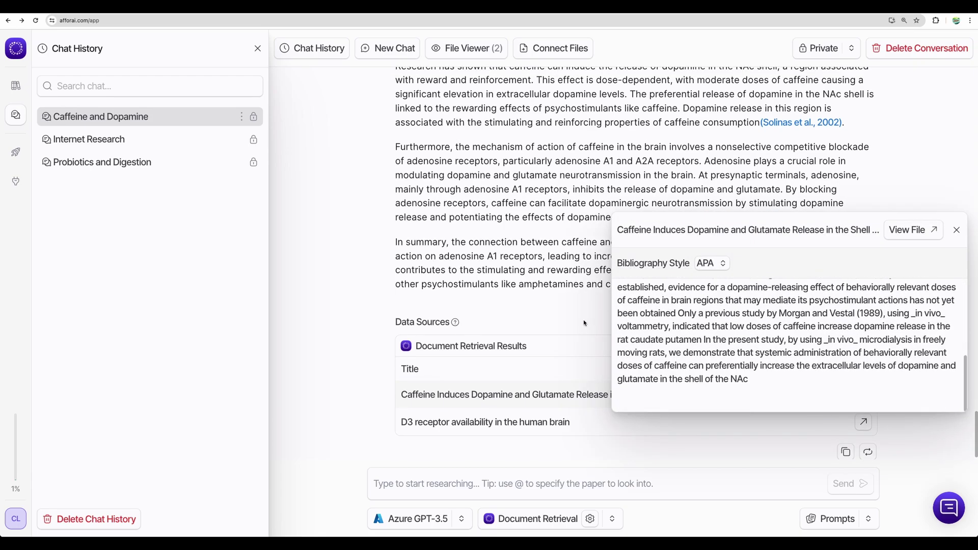
- View the Caffeine Induces Dopamine paper's PDF in the File Viewer, then close it
left_click(585, 323)
left_click(863, 396)
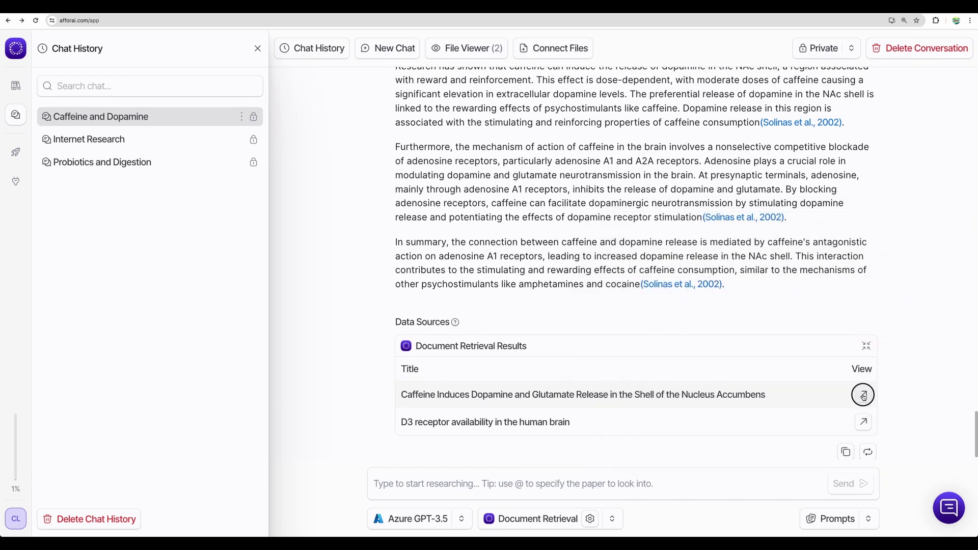
left_click(907, 384)
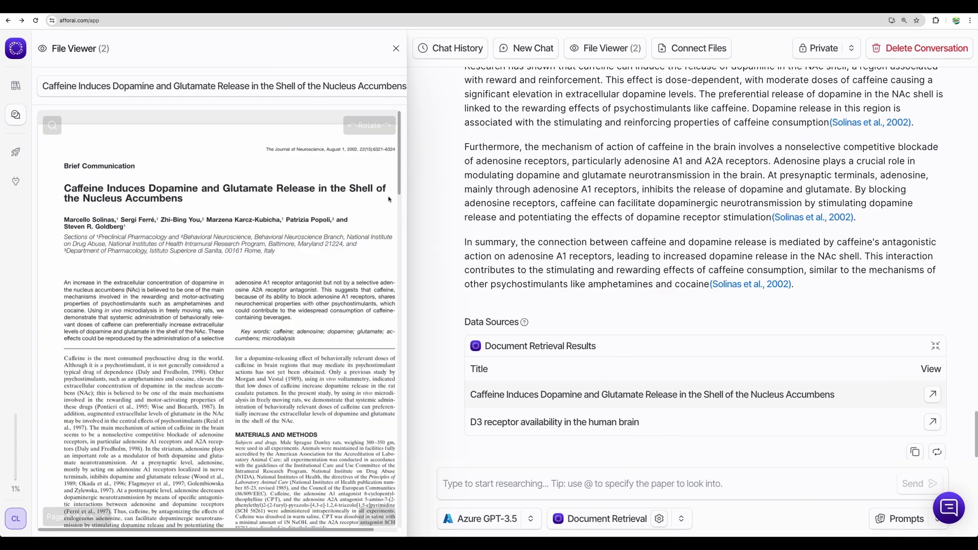
scroll(389, 199, "down", 10)
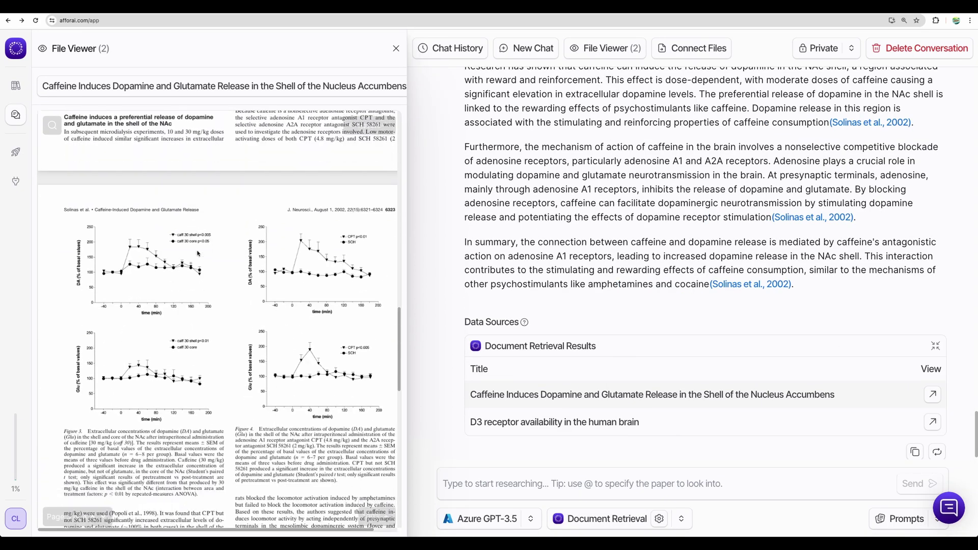
scroll(197, 253, "down", 10)
left_click(395, 48)
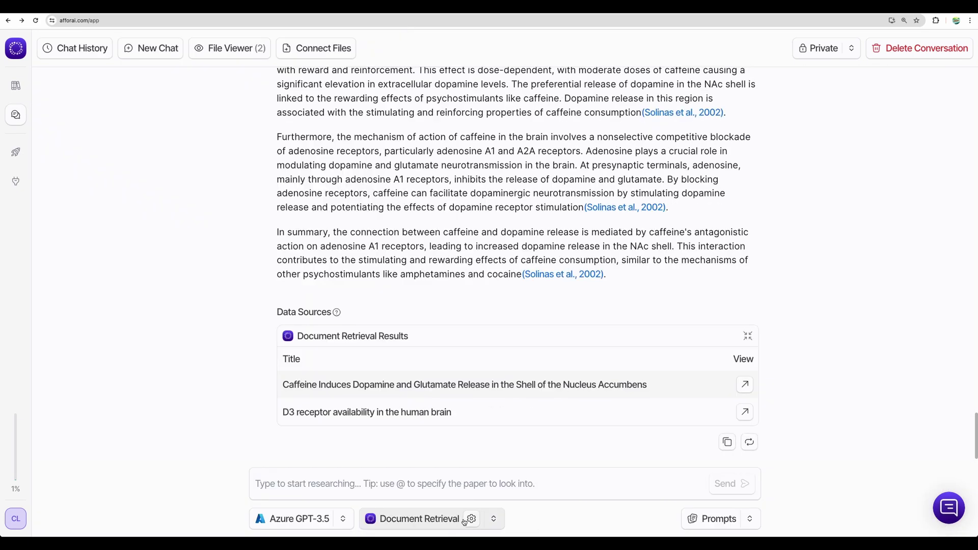
- Re-ask the caffeine and dopamine release question with Semantic Scholar selected as the research tool
left_click(451, 520)
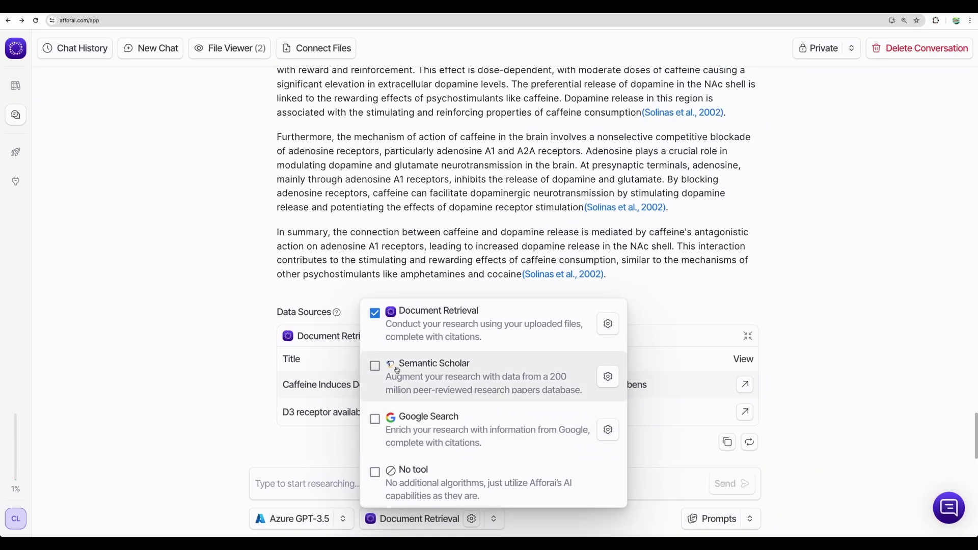
left_click(375, 366)
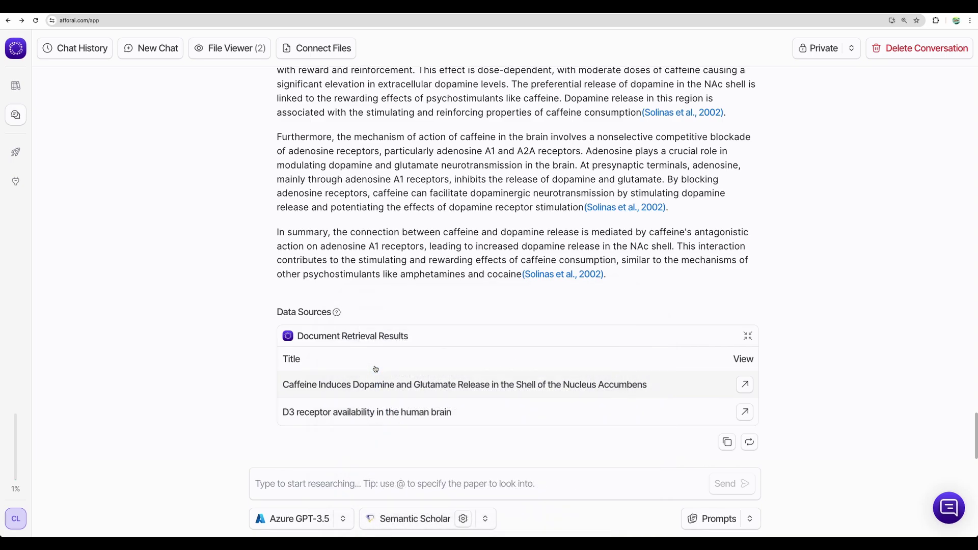
left_click(358, 481)
type("describe the connection between caffeine and dopamine release")
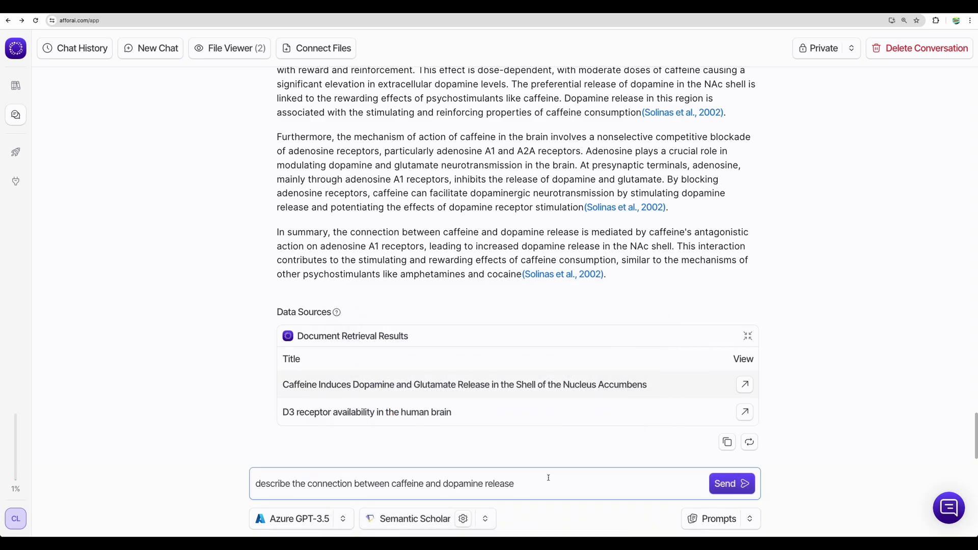
left_click(723, 484)
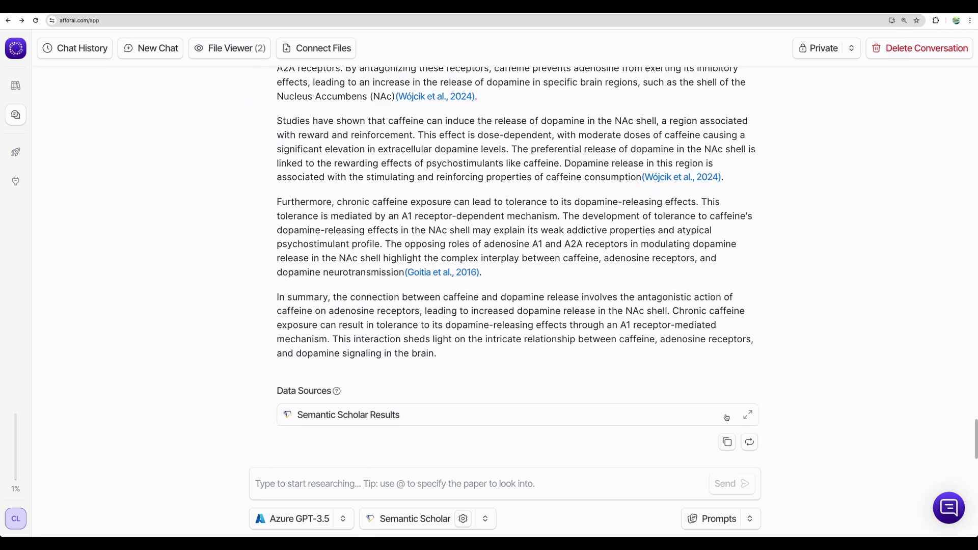
- From the Semantic Scholar Results table, view the cited 'Expectation and Dopamine Release' placebo paper's file
scroll(531, 299, "up", 4)
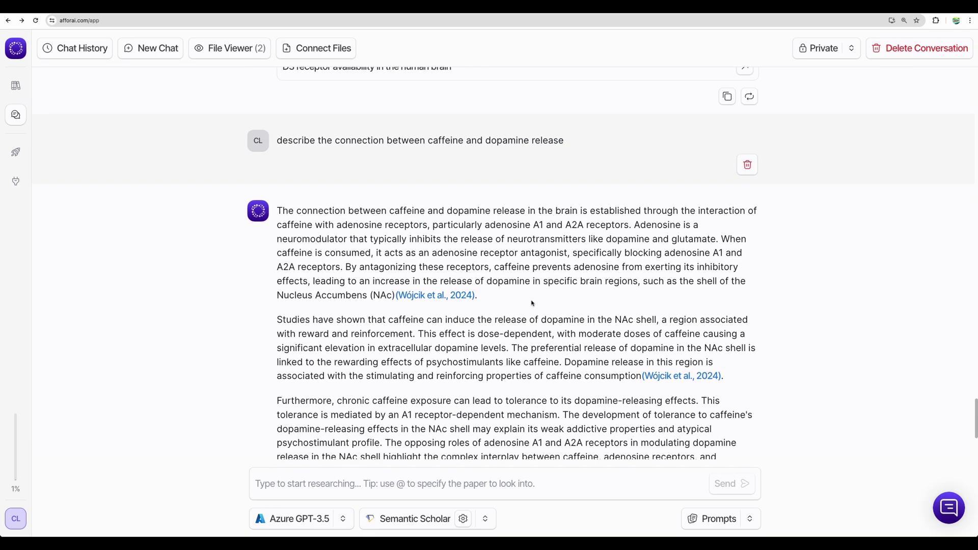
scroll(532, 304, "down", 3)
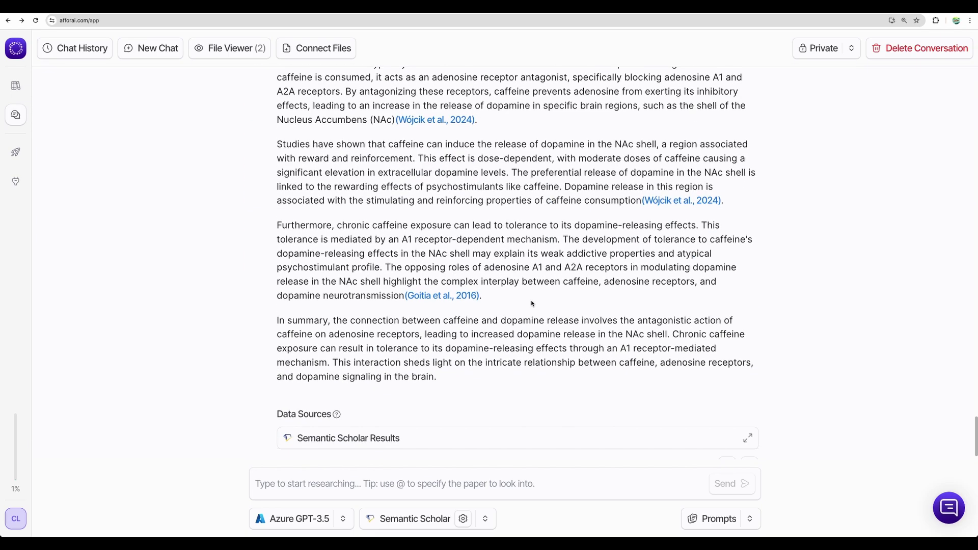
scroll(531, 303, "down", 8)
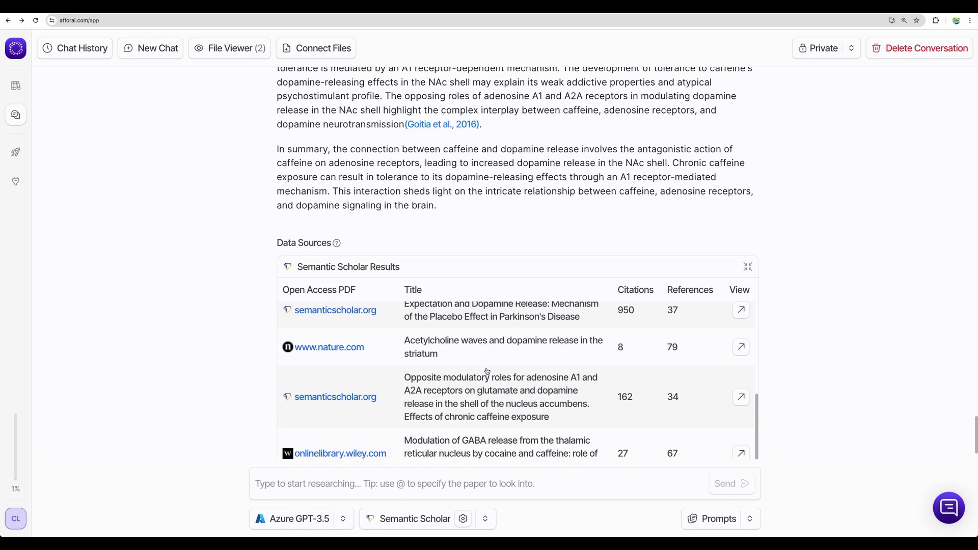
scroll(487, 371, "up", 6)
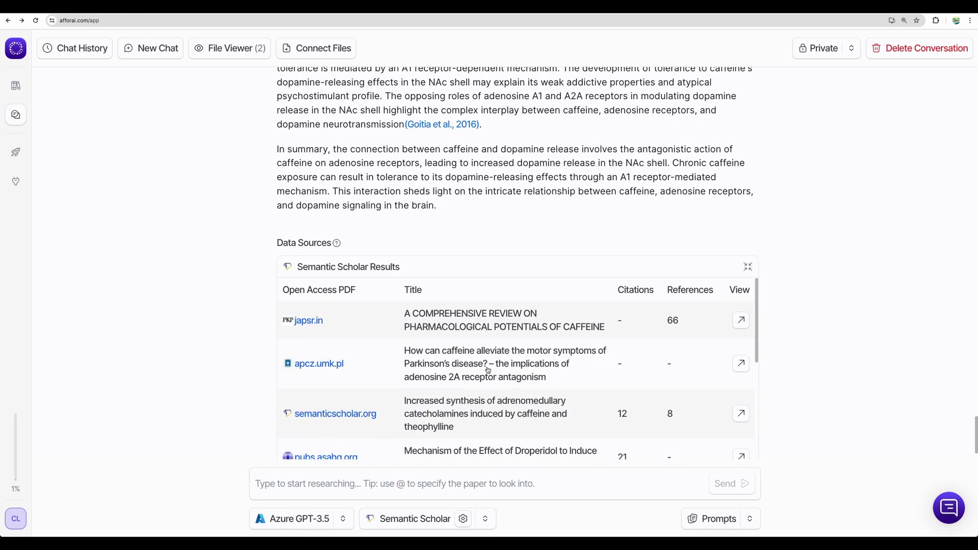
scroll(230, 276, "down", 2)
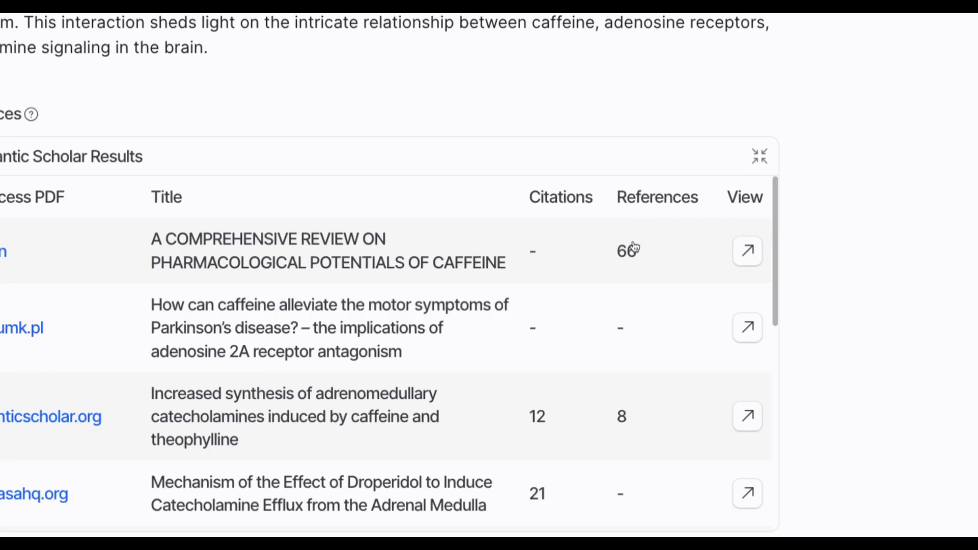
scroll(627, 287, "down", 5)
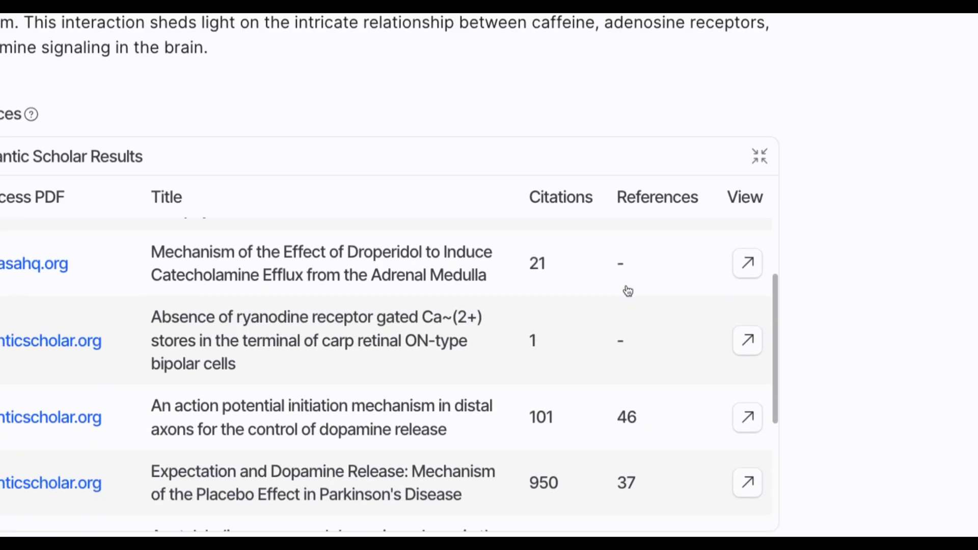
scroll(628, 290, "down", 2)
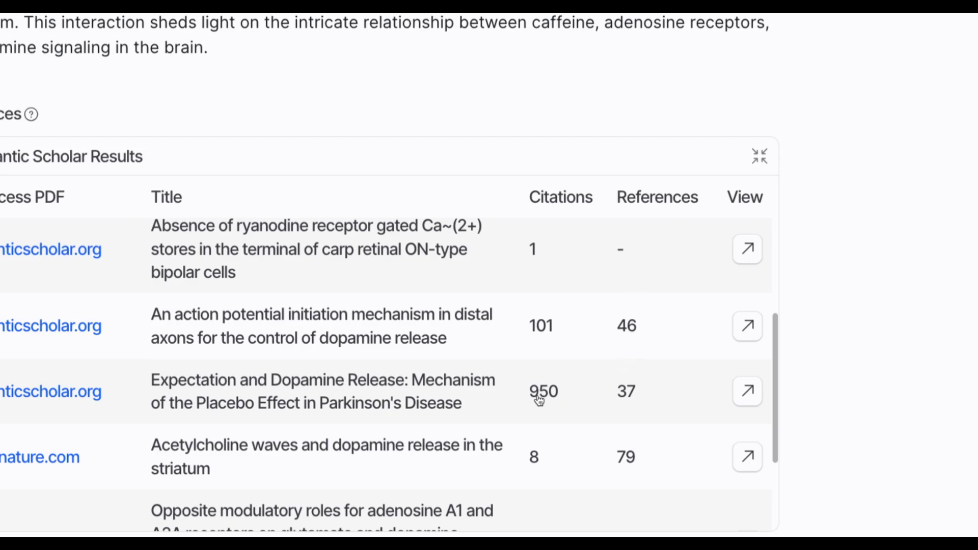
scroll(548, 386, "down", 2)
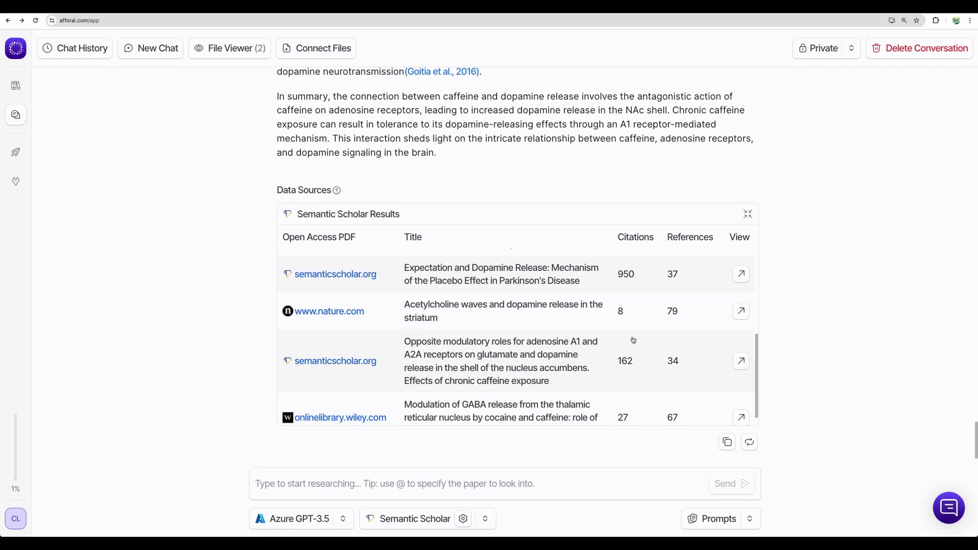
scroll(632, 339, "up", 2)
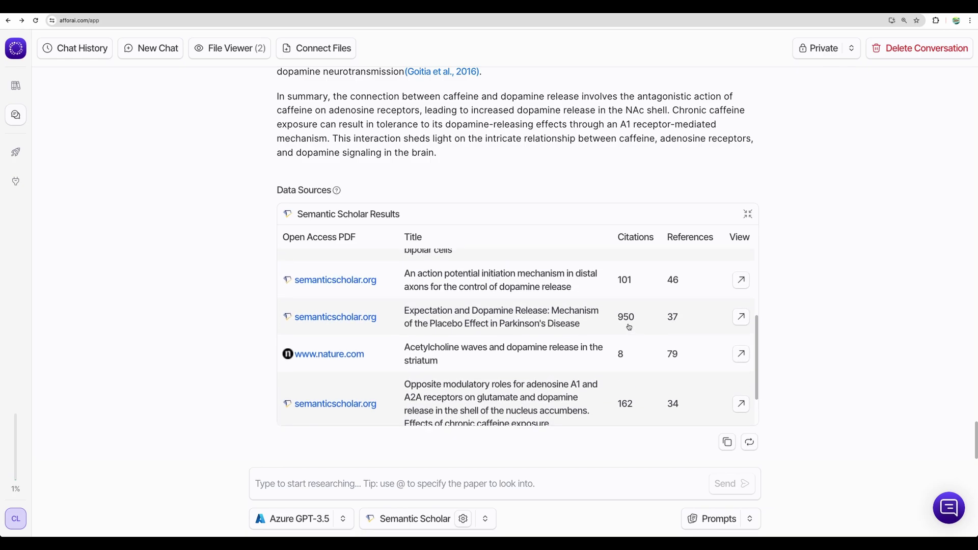
scroll(630, 328, "up", 1)
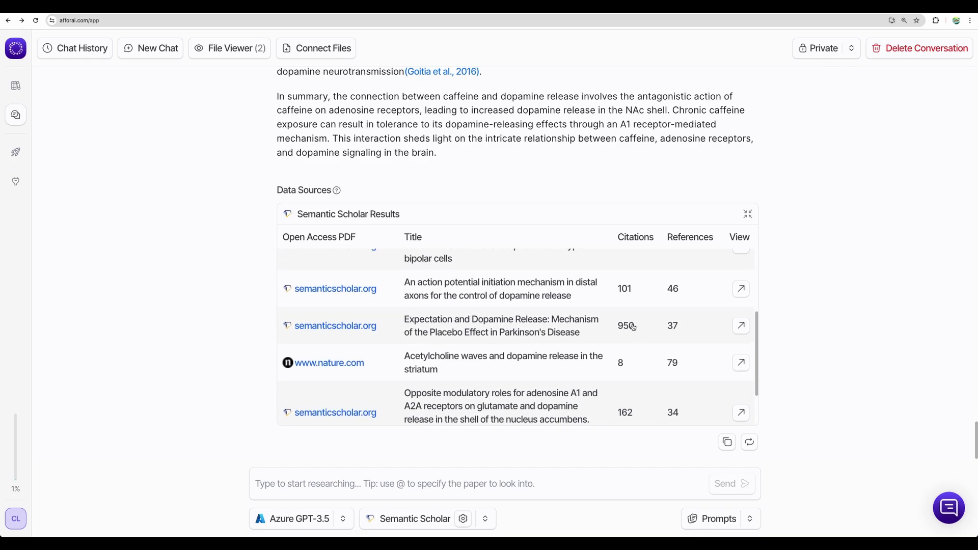
left_click(741, 325)
left_click(904, 337)
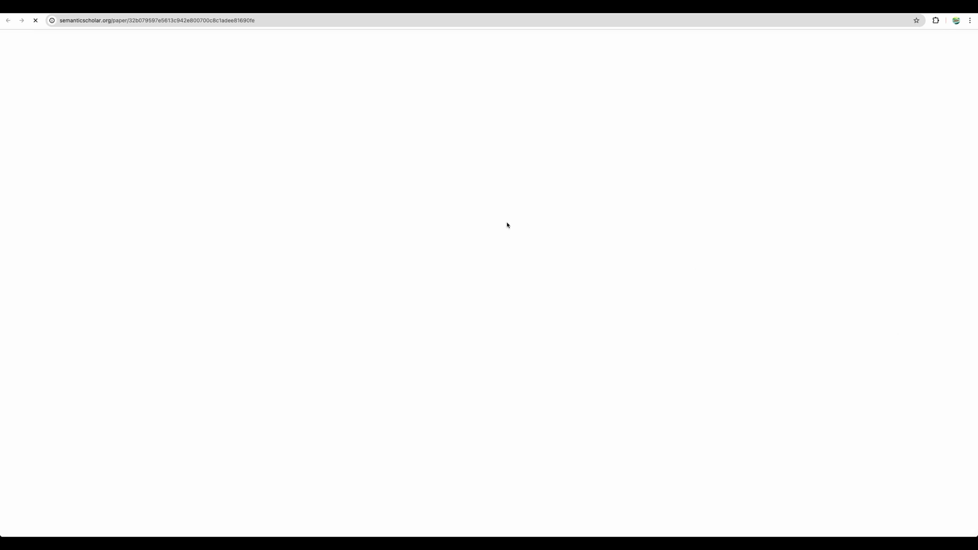
- Scroll the placebo paper's Semantic Scholar page and dismiss the sign-in prompt
scroll(483, 224, "down", 3)
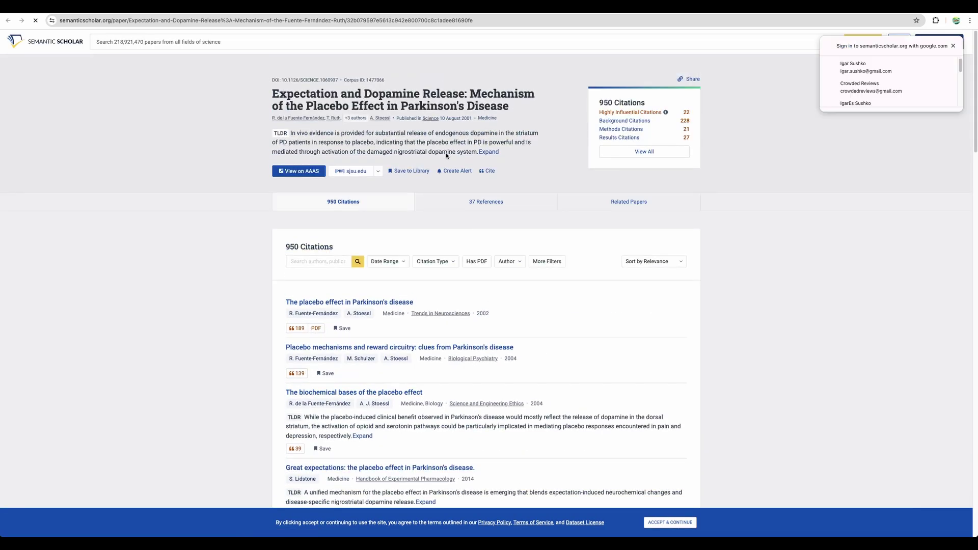
left_click(552, 117)
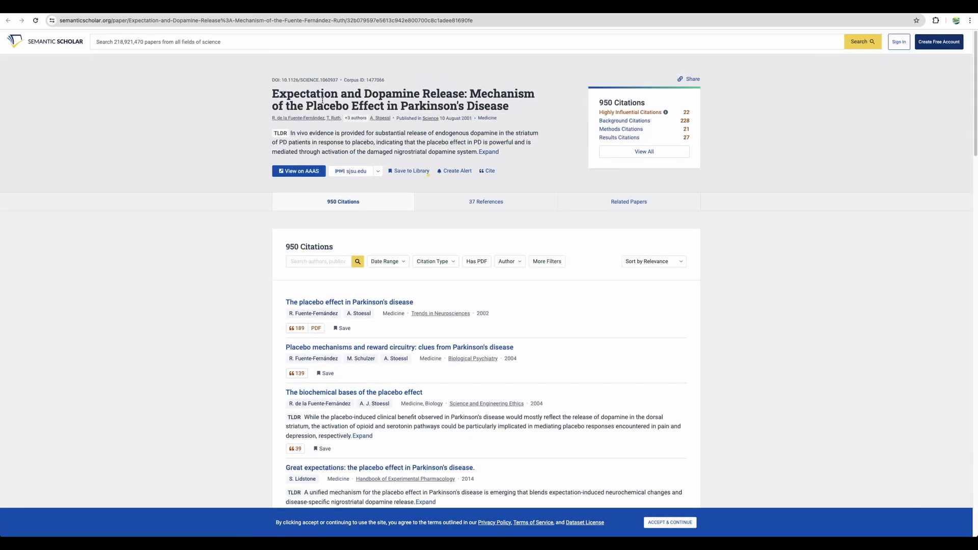
key("ctrl+w")
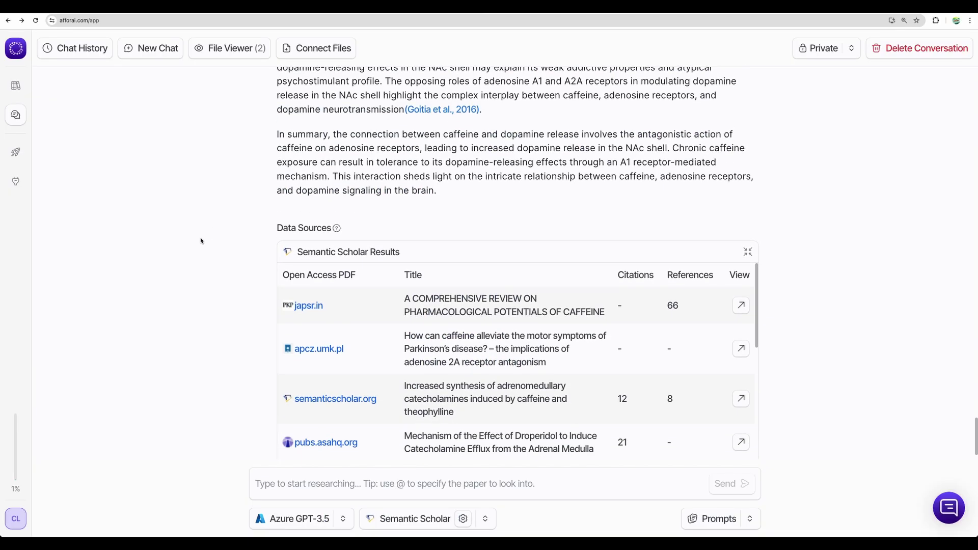
scroll(201, 240, "down", 1)
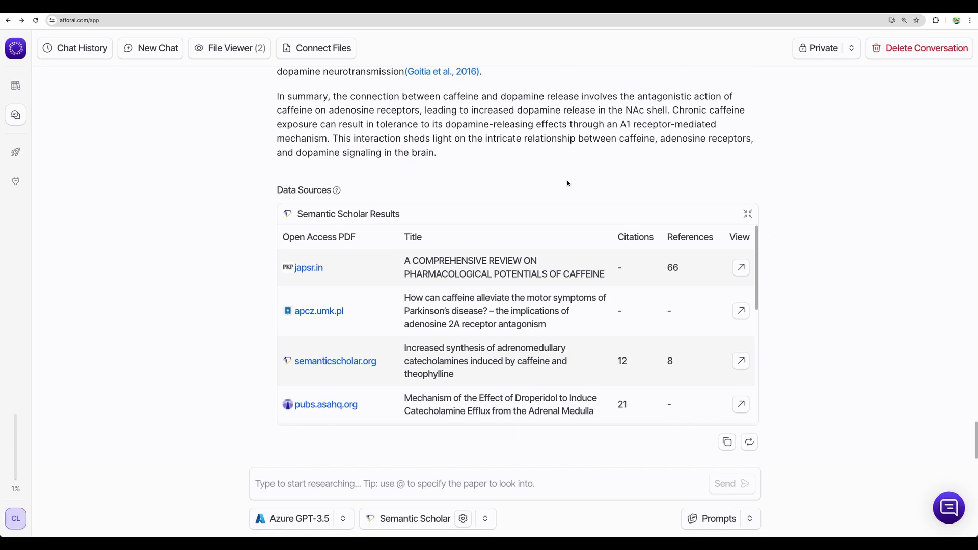
scroll(509, 262, "up", 7)
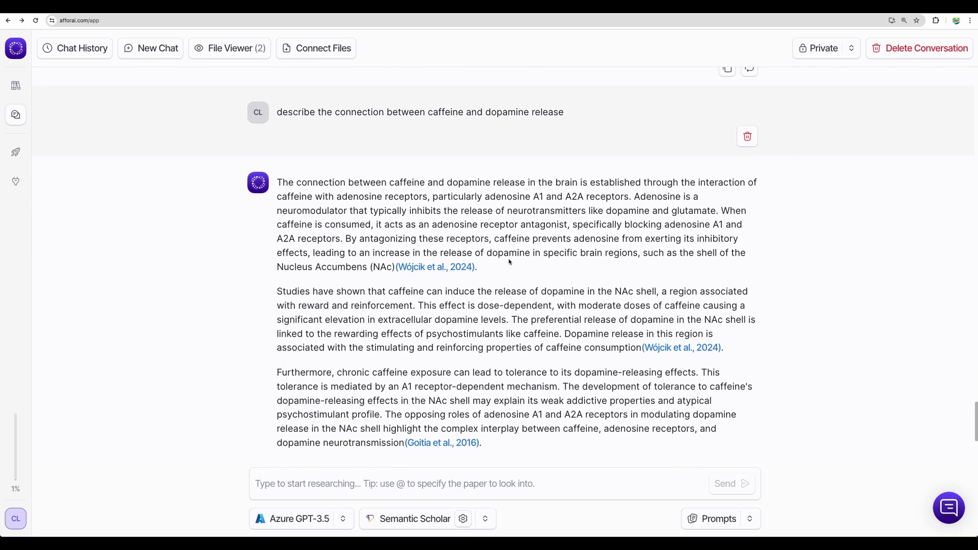
scroll(509, 262, "down", 3)
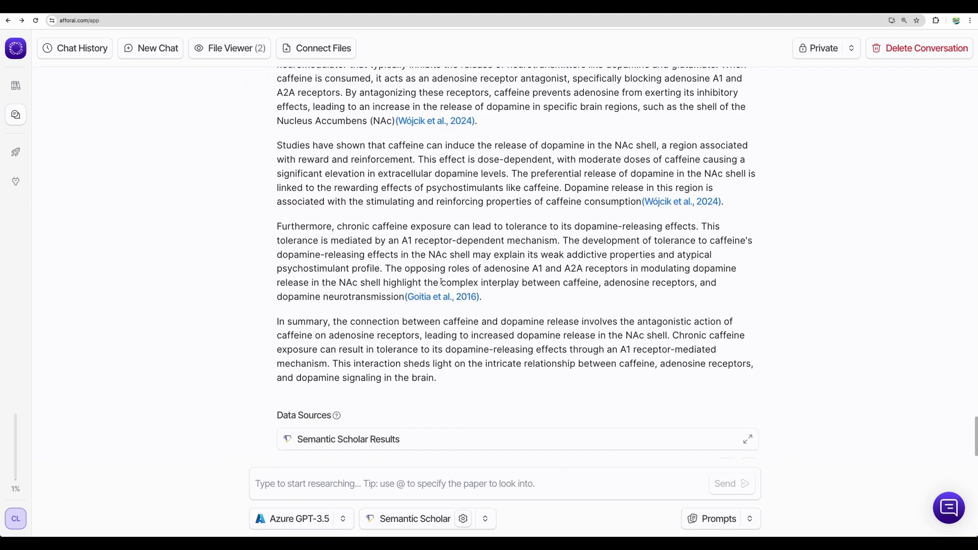
left_click_drag(296, 106, 484, 253)
left_click(251, 56)
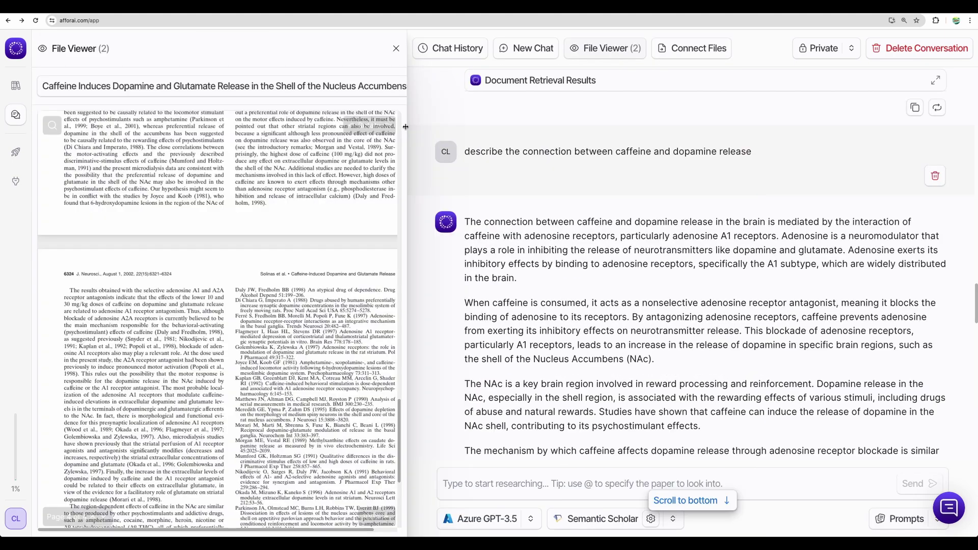
scroll(286, 226, "up", 15)
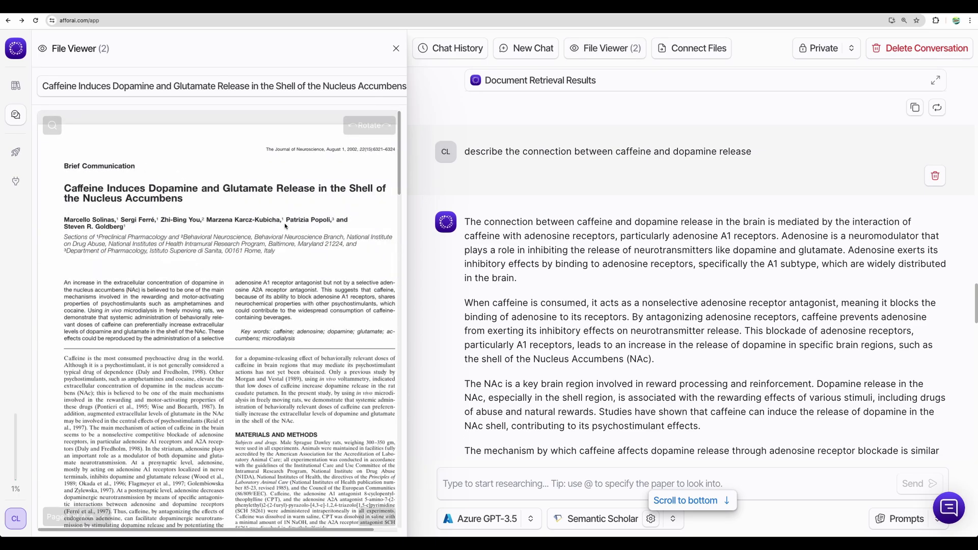
scroll(284, 226, "down", 15)
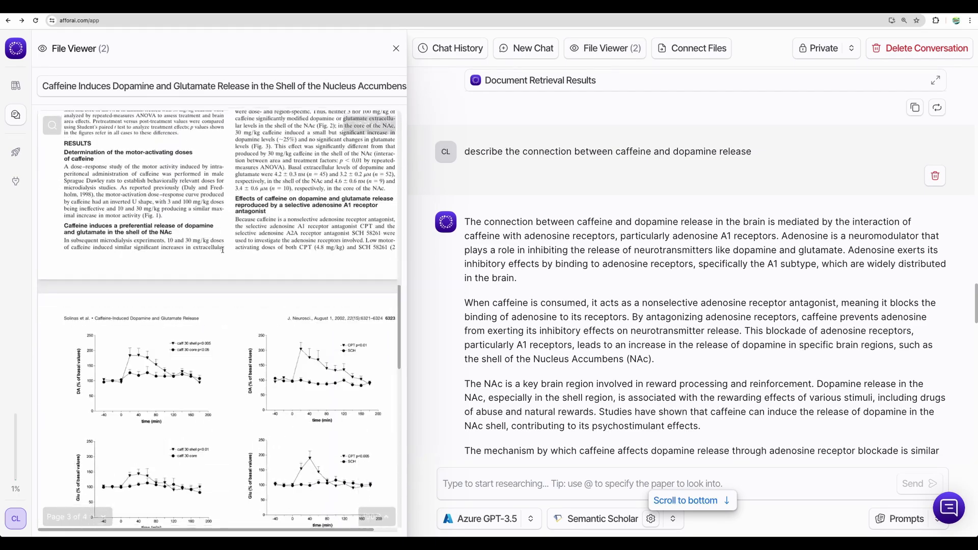
left_click(397, 49)
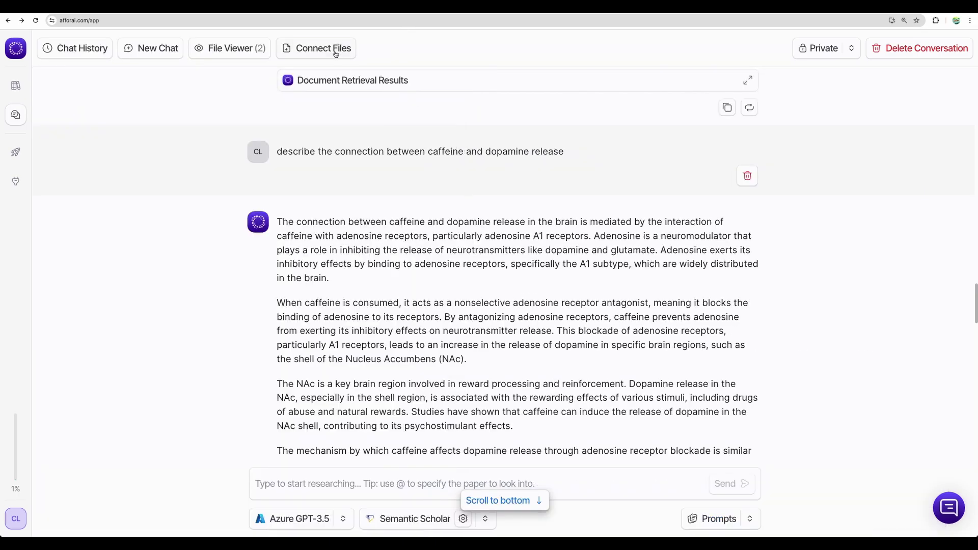
left_click(332, 50)
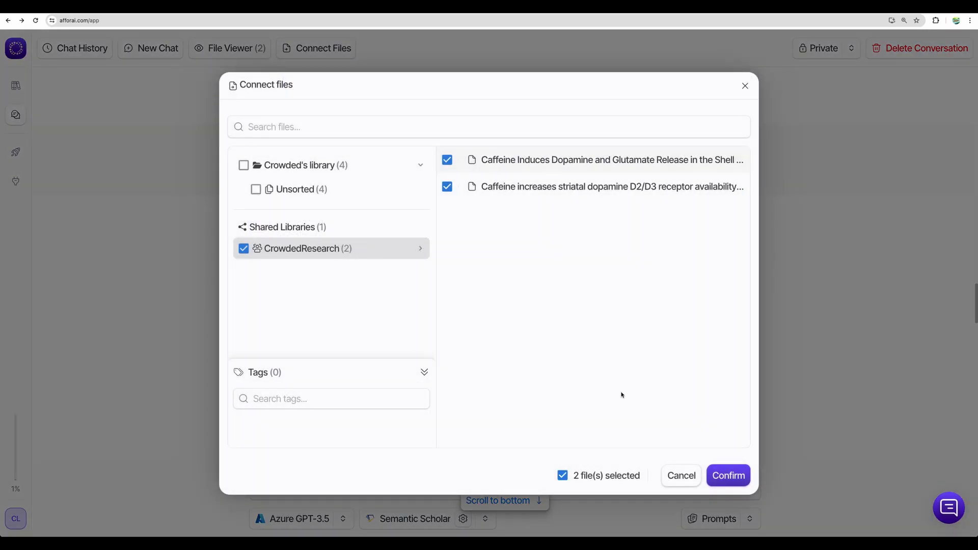
- Close the connected files list, open the CrowdedResearch library and bring up Upload DOI
left_click(15, 85)
left_click(16, 86)
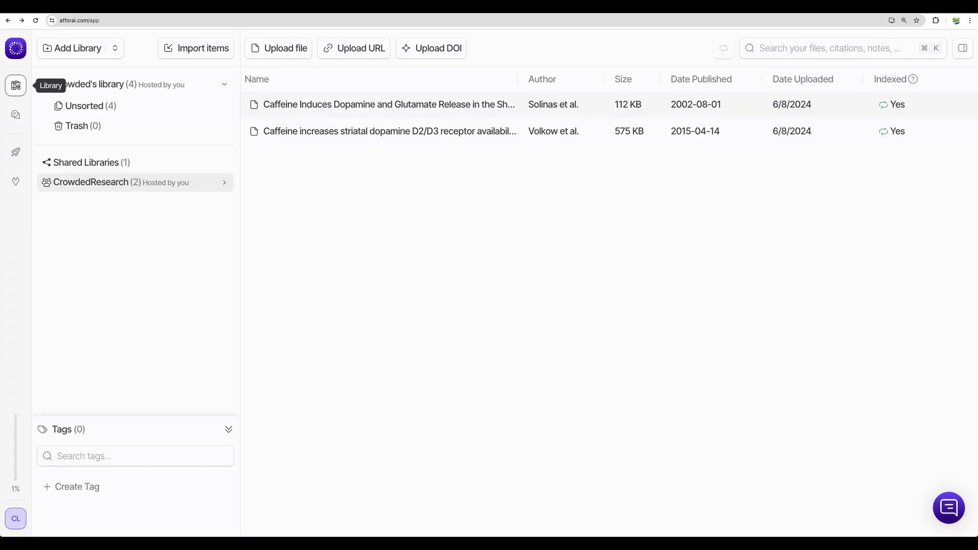
left_click(135, 182)
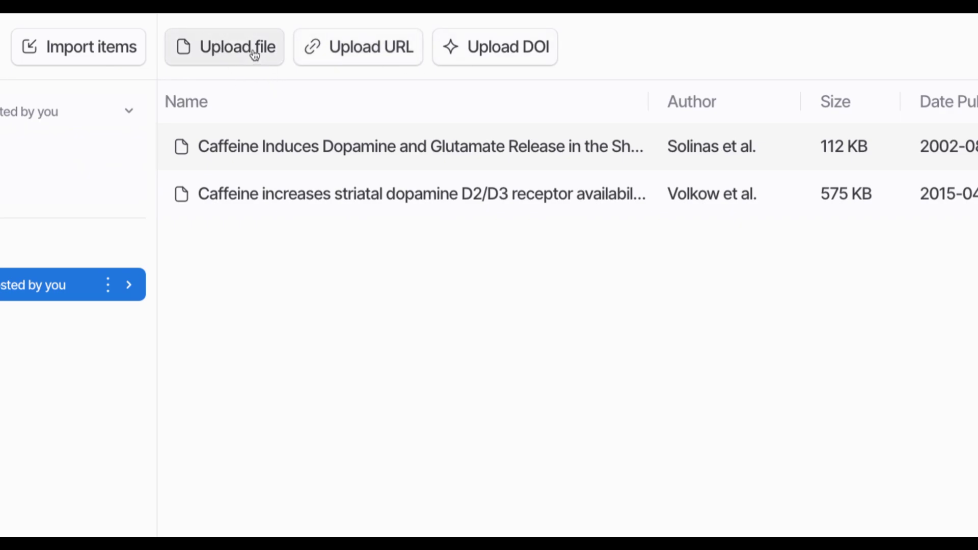
left_click(533, 58)
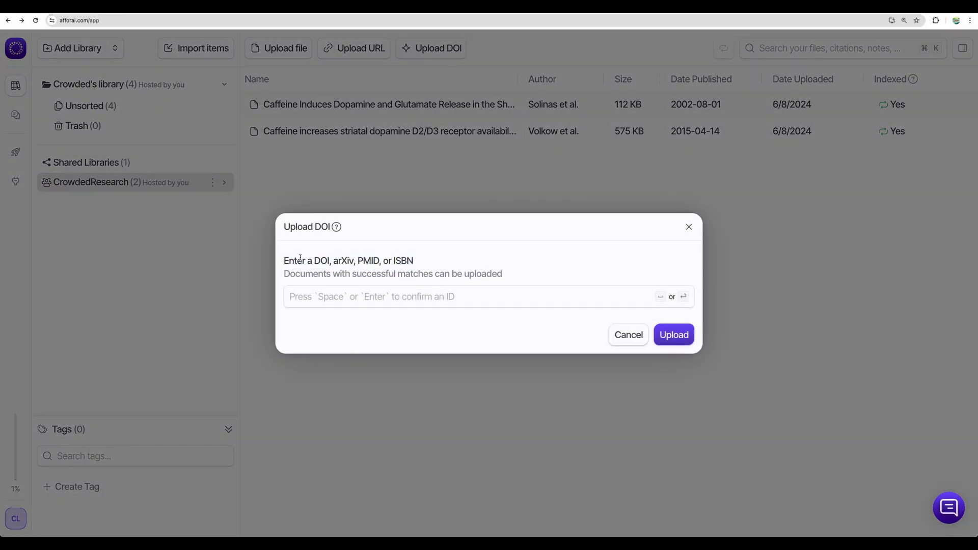
- Highlight the accepted-identifier instructions and the DOI label in the Upload DOI dialog
left_click_drag(288, 260, 497, 273)
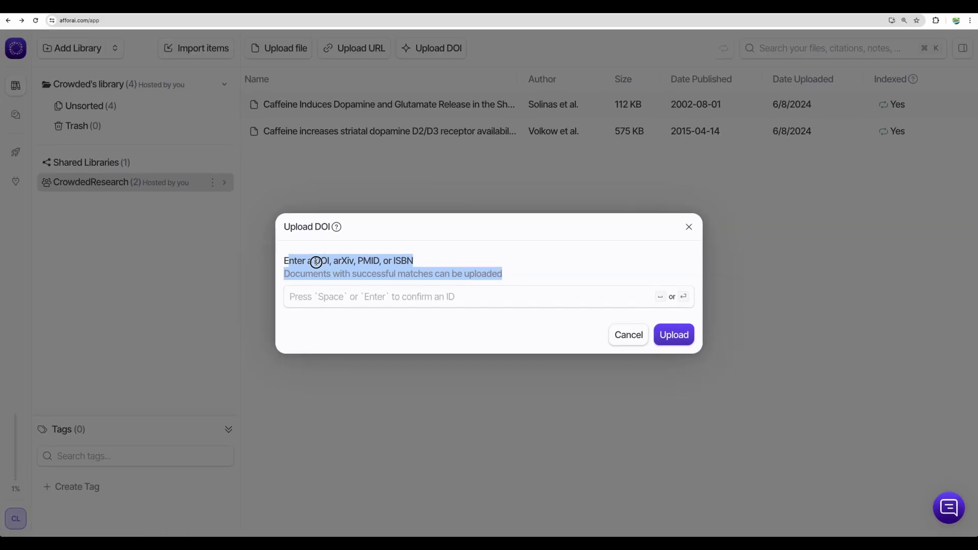
left_click_drag(301, 232, 323, 232)
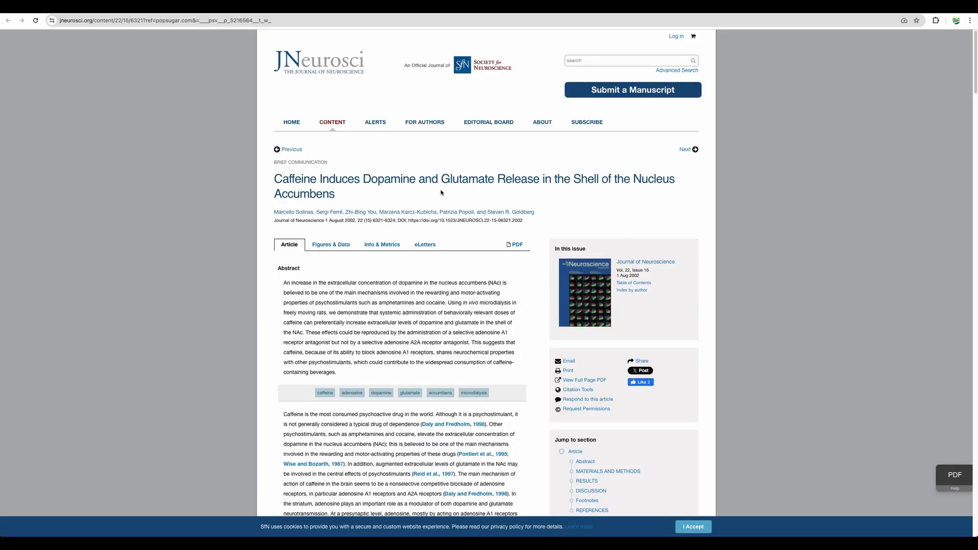
- Paste the JNeurosci caffeine article's DOI link into the Upload DOI field, then select the paper's title
scroll(441, 193, "down", 1)
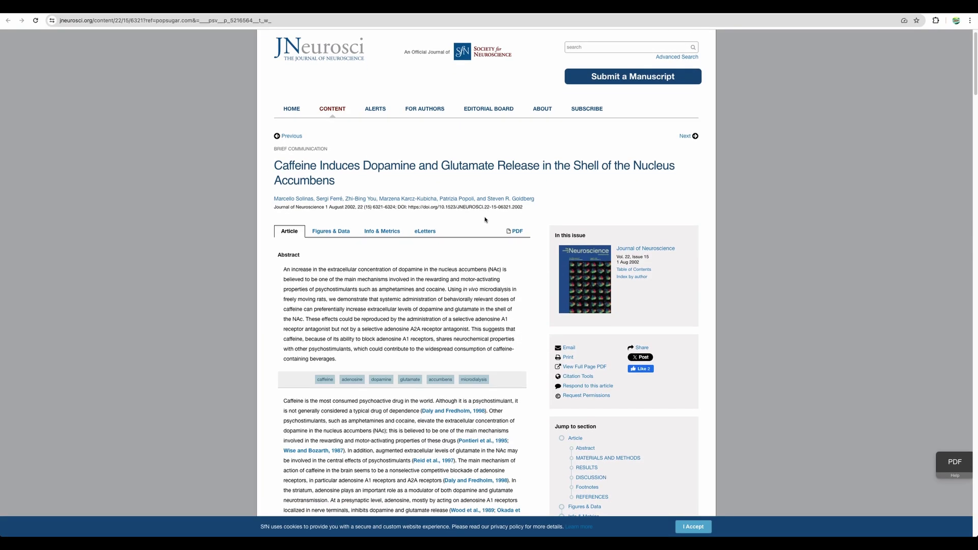
left_click_drag(526, 195, 409, 198)
key("super+c")
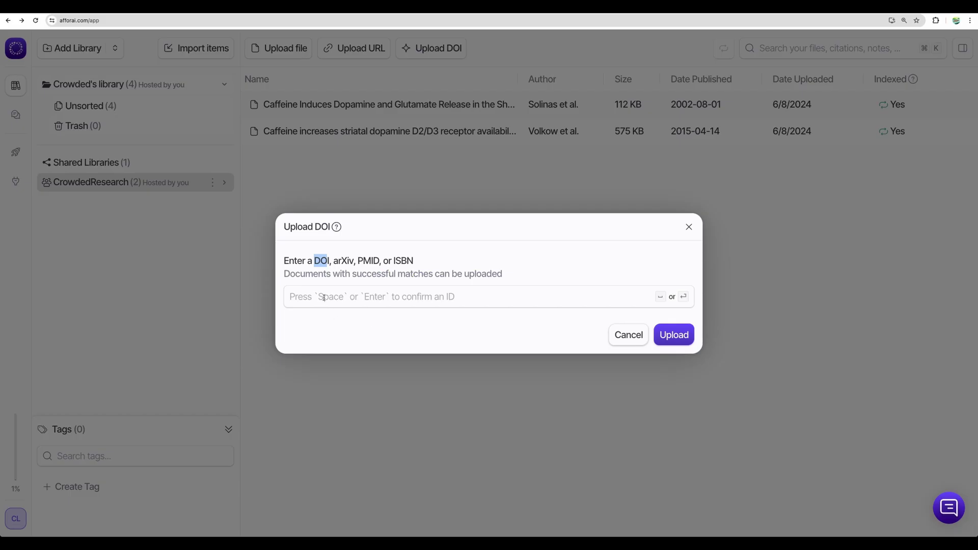
left_click(423, 305)
key("super+v")
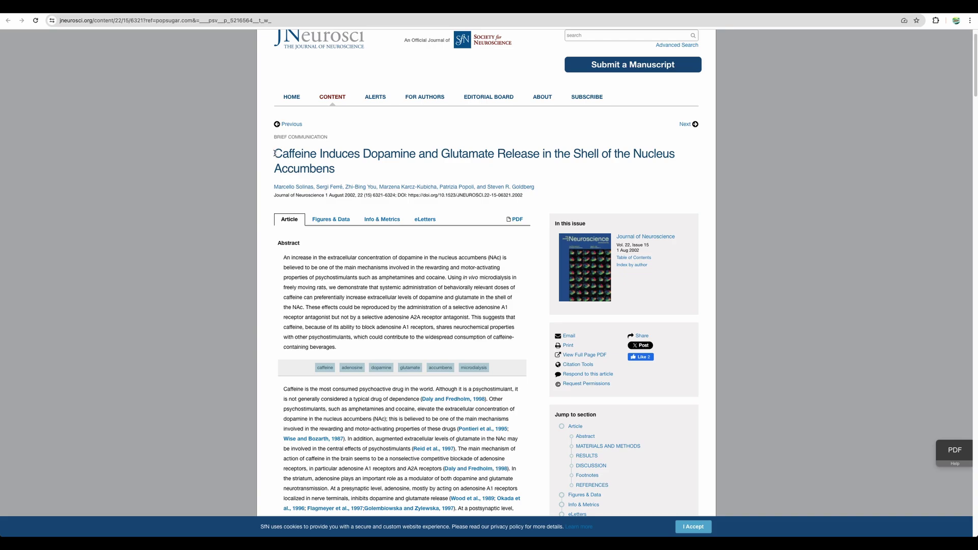
left_click_drag(275, 155, 358, 172)
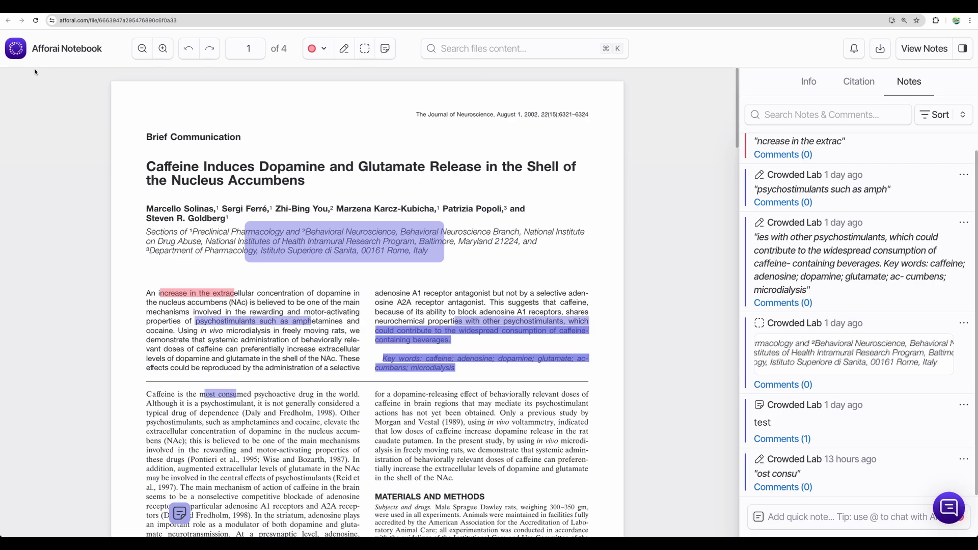
- Highlight an abstract phrase in orange and mark a rectangular area in the caffeine PDF
scroll(285, 254, "down", 3)
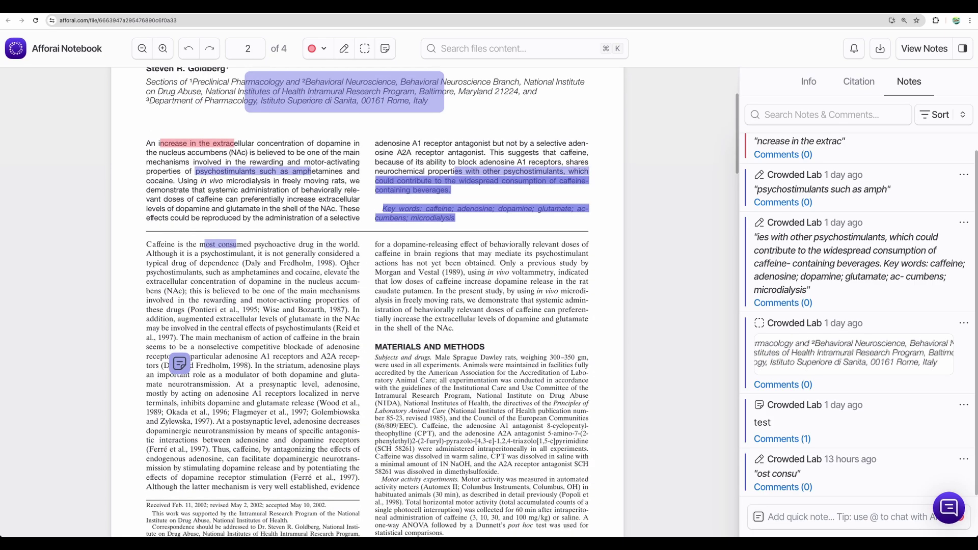
scroll(348, 264, "up", 3)
left_click(316, 48)
left_click(311, 89)
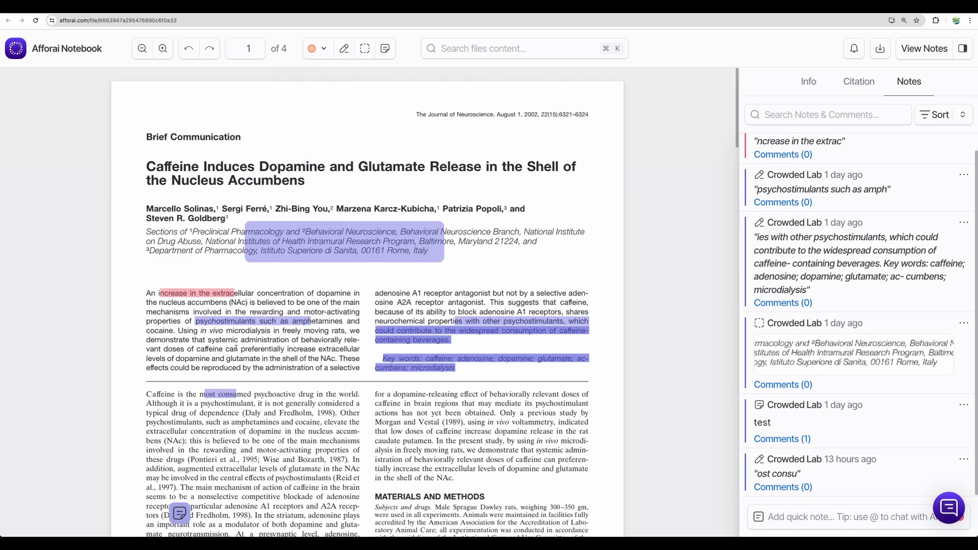
left_click_drag(228, 349, 341, 349)
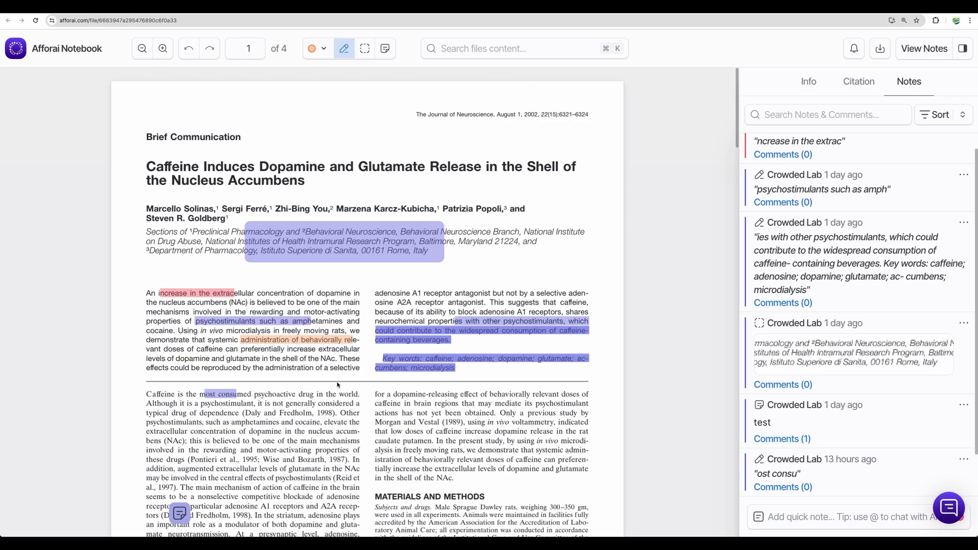
left_click(365, 48)
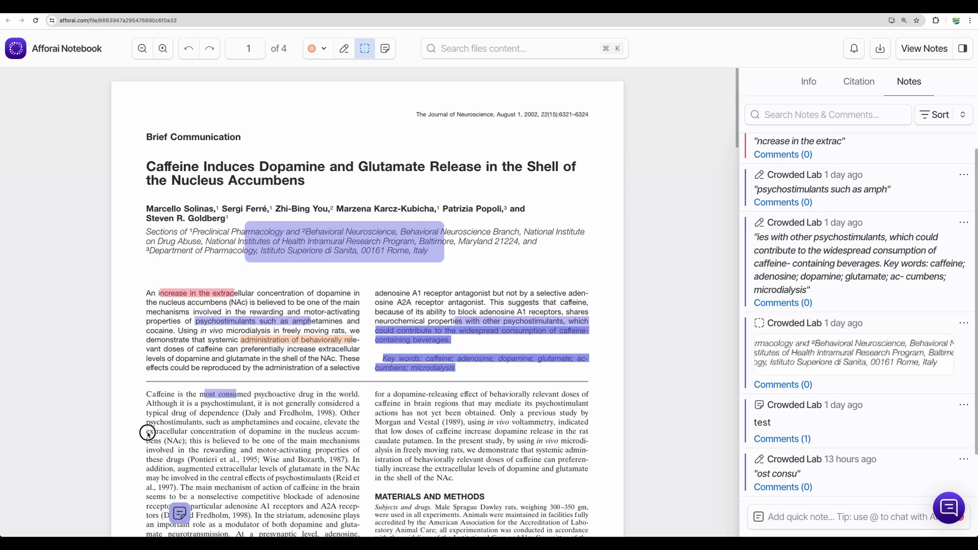
mouse_move(147, 433)
left_mouse_down()
mouse_move(343, 471)
mouse_move(360, 465)
left_mouse_up()
- Toggle the notes list, review the affiliation highlight's comment, and go back to the file list
scroll(835, 330, "down", 3)
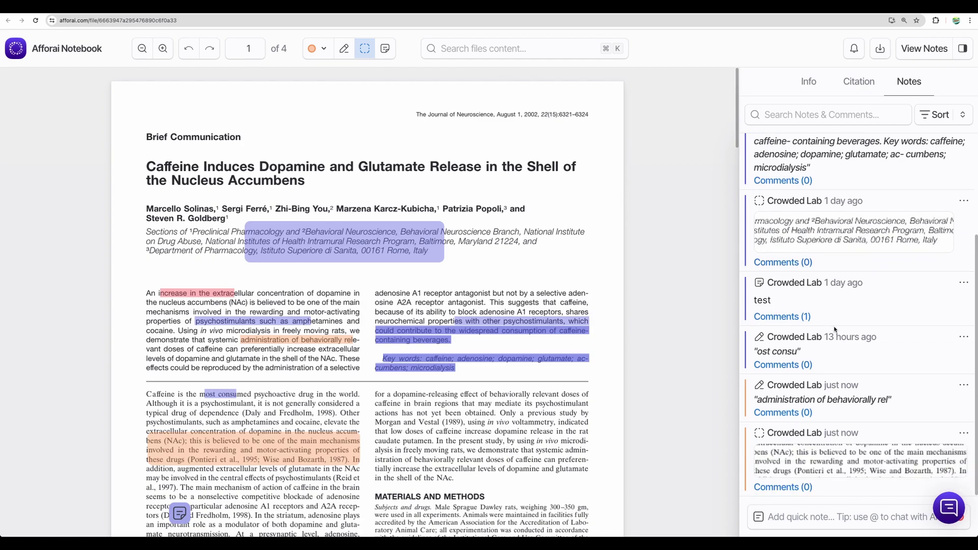
scroll(810, 446, "up", 4)
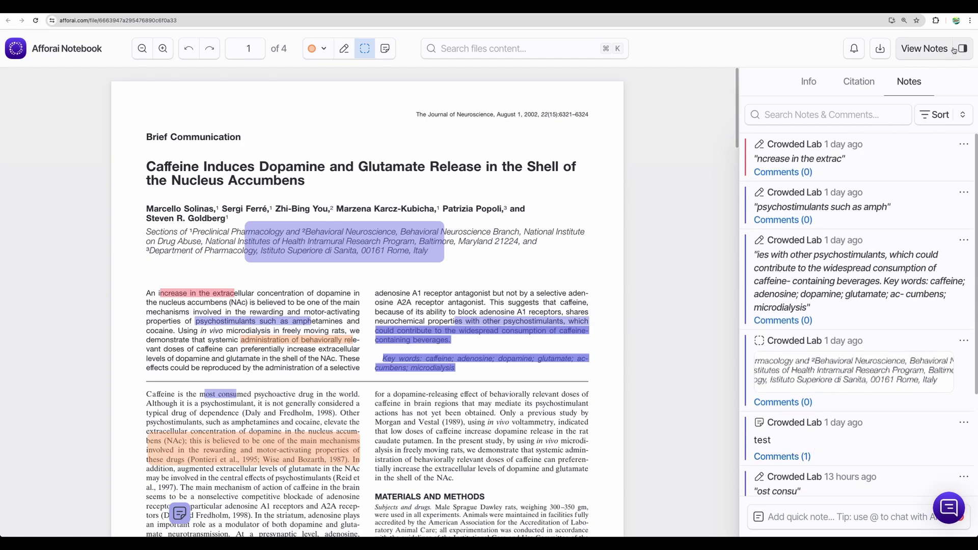
left_click(946, 52)
left_click(945, 52)
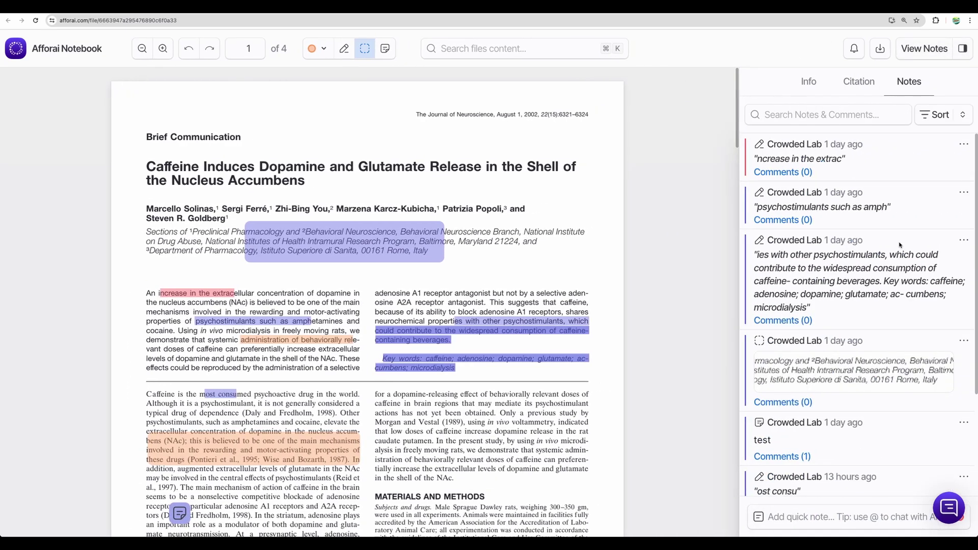
left_click(841, 279)
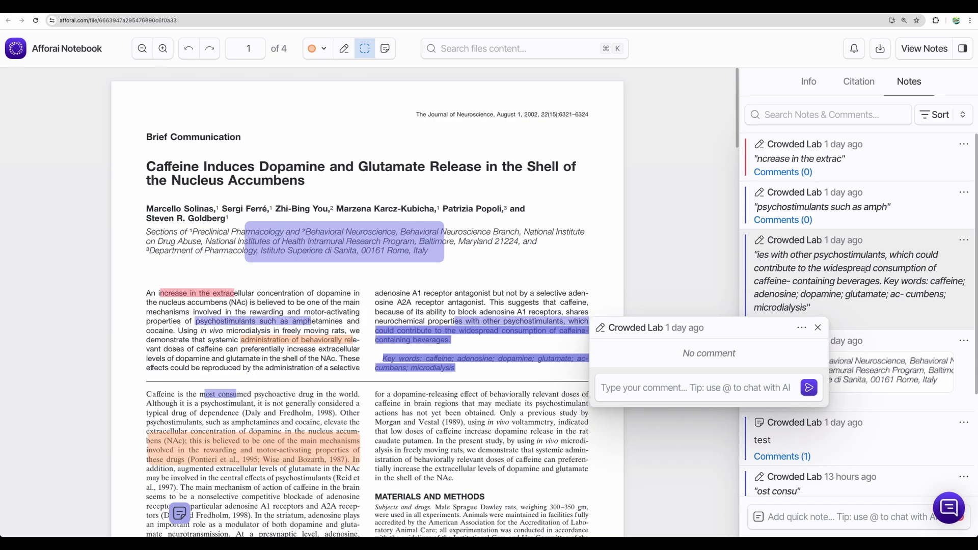
left_click(325, 241)
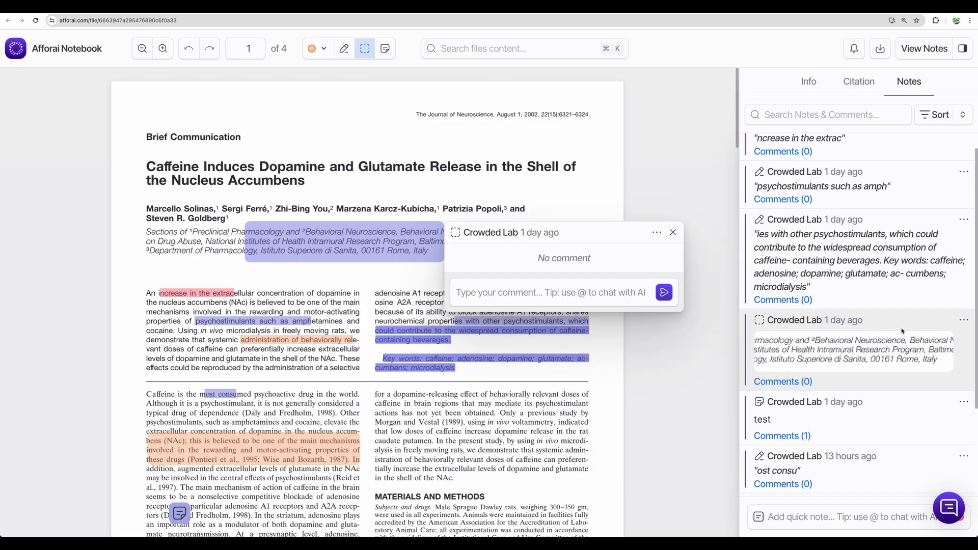
key("alt+Left")
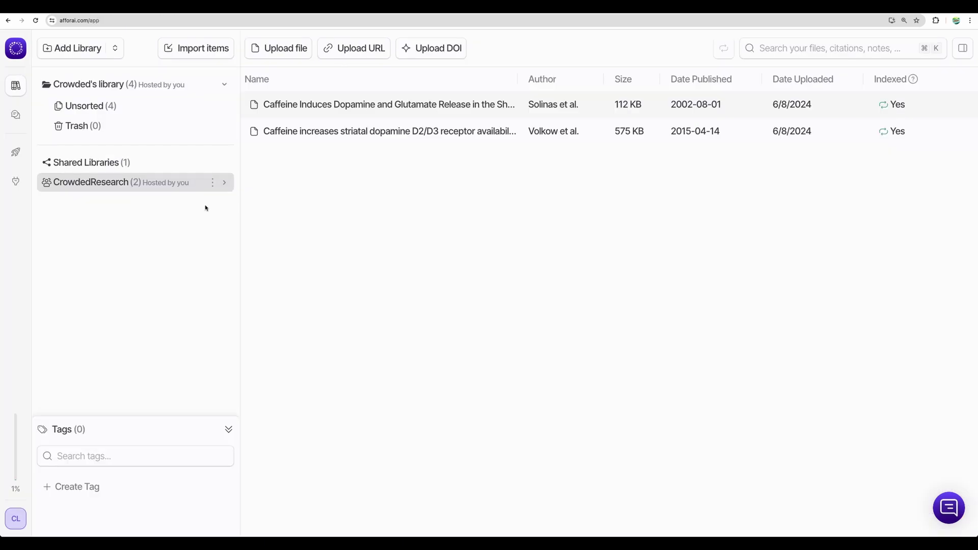
- Generate citations for the CrowdedResearch library in University of York – MLA 8th edition style
left_click(213, 183)
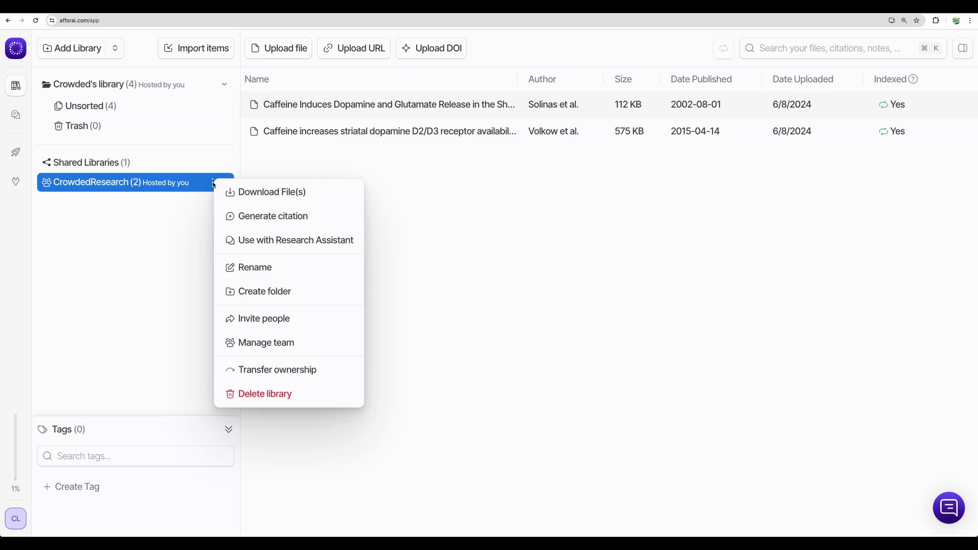
left_click(260, 221)
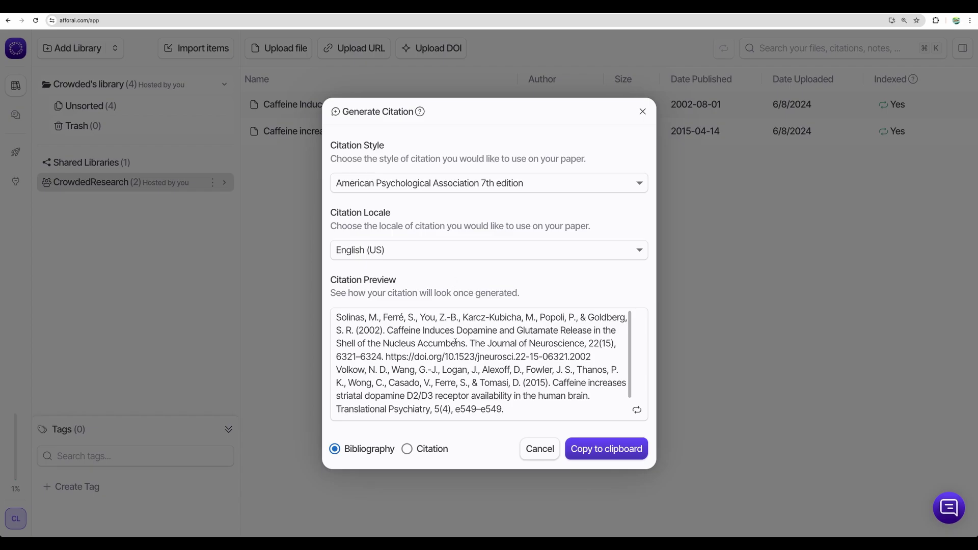
scroll(456, 343, "down", 2)
scroll(459, 345, "up", 2)
scroll(461, 347, "down", 2)
scroll(458, 344, "up", 2)
left_click(409, 183)
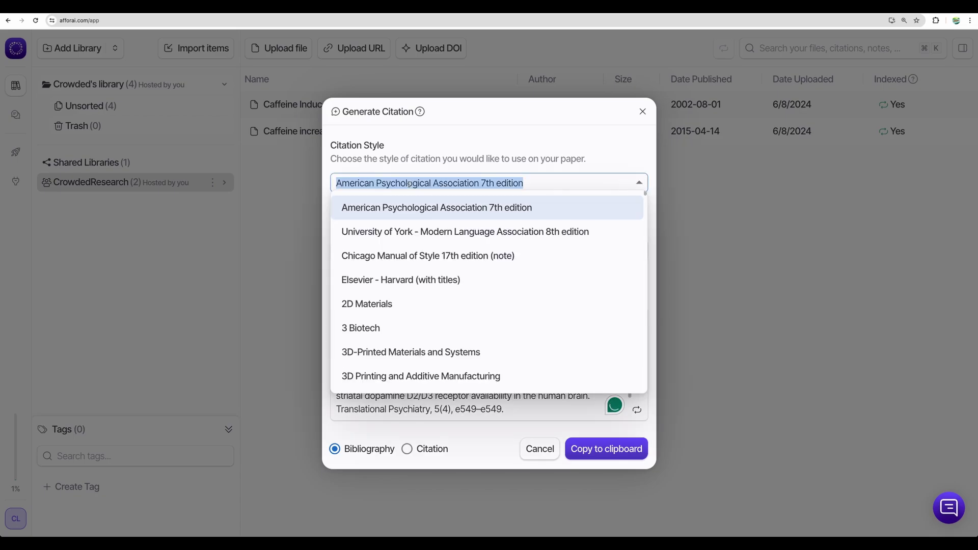
left_click(413, 234)
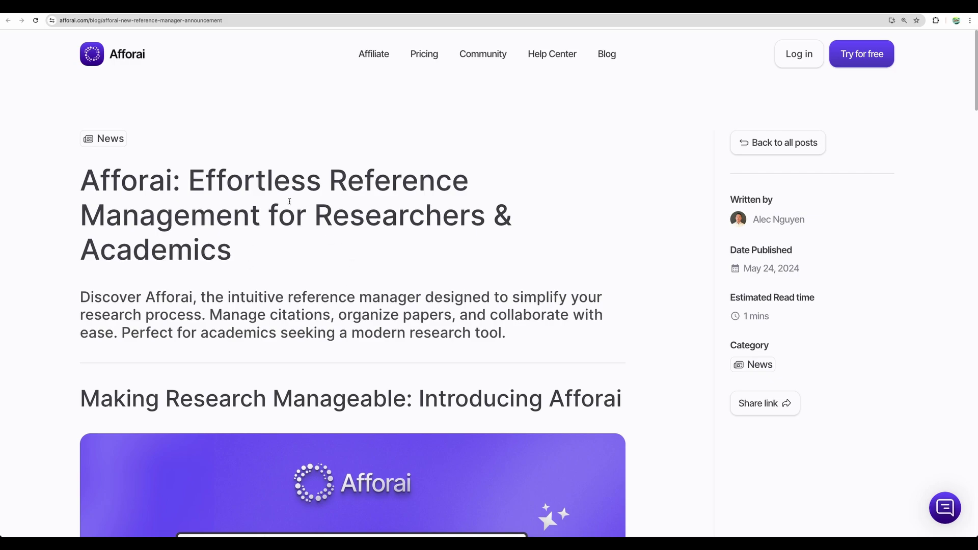
scroll(291, 198, "down", 3)
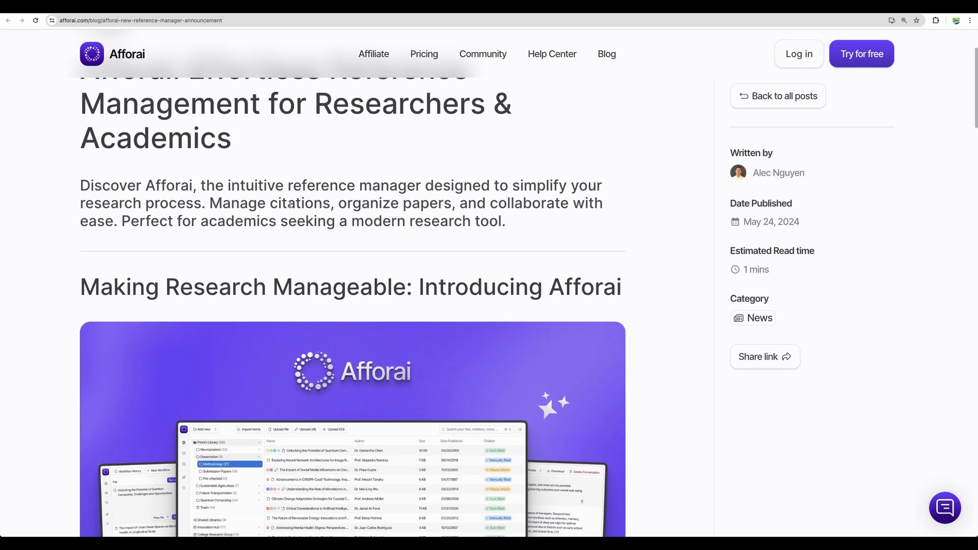
scroll(290, 203, "up", 2)
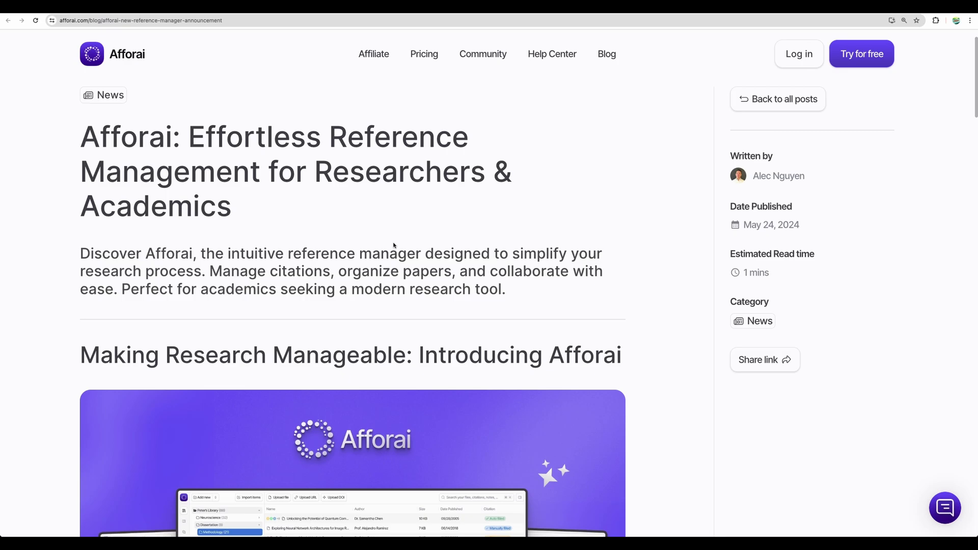
scroll(388, 245, "down", 5)
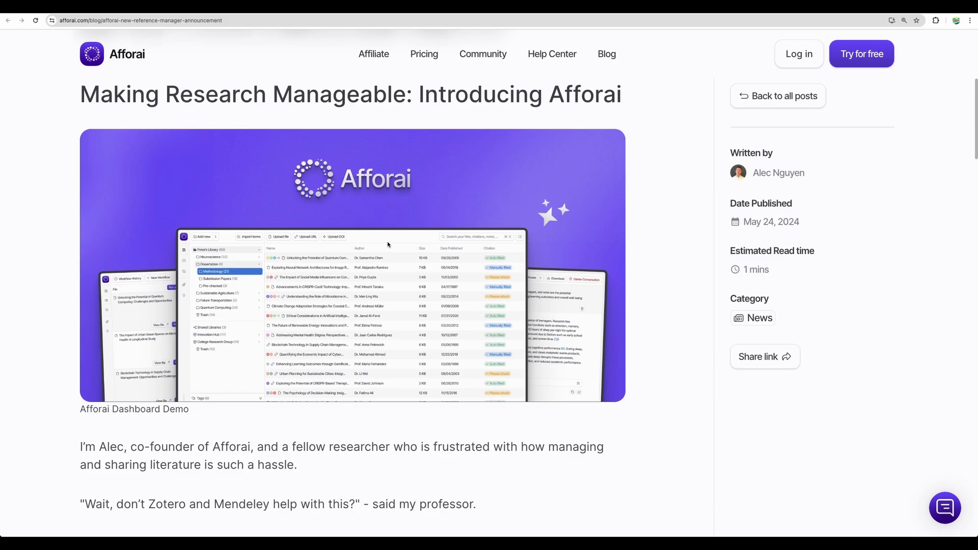
scroll(388, 244, "up", 3)
scroll(390, 218, "down", 4)
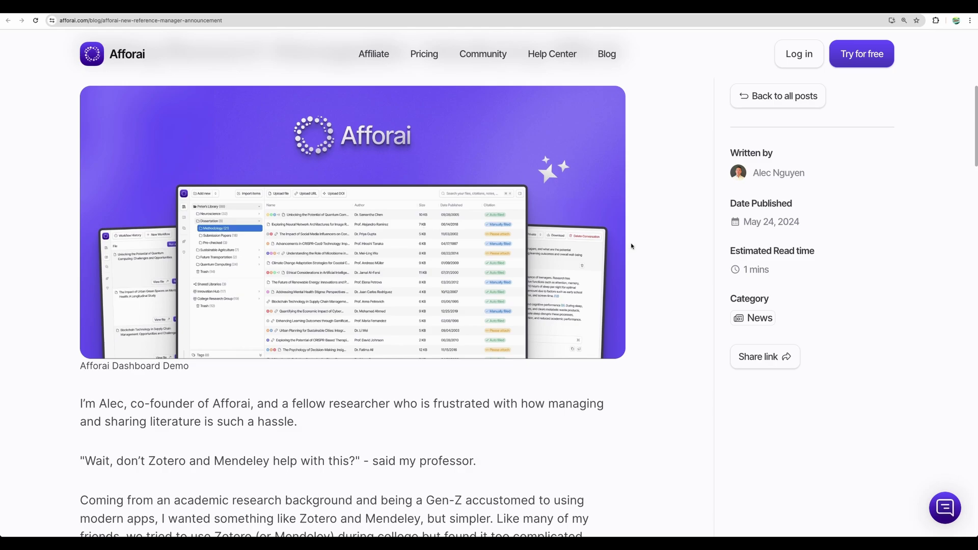
scroll(665, 245, "up", 7)
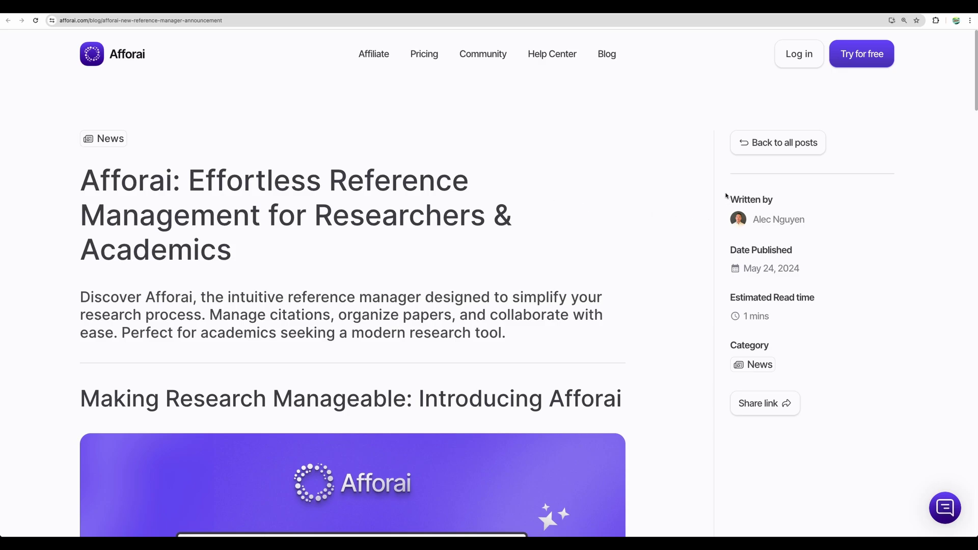
scroll(270, 326, "down", 3)
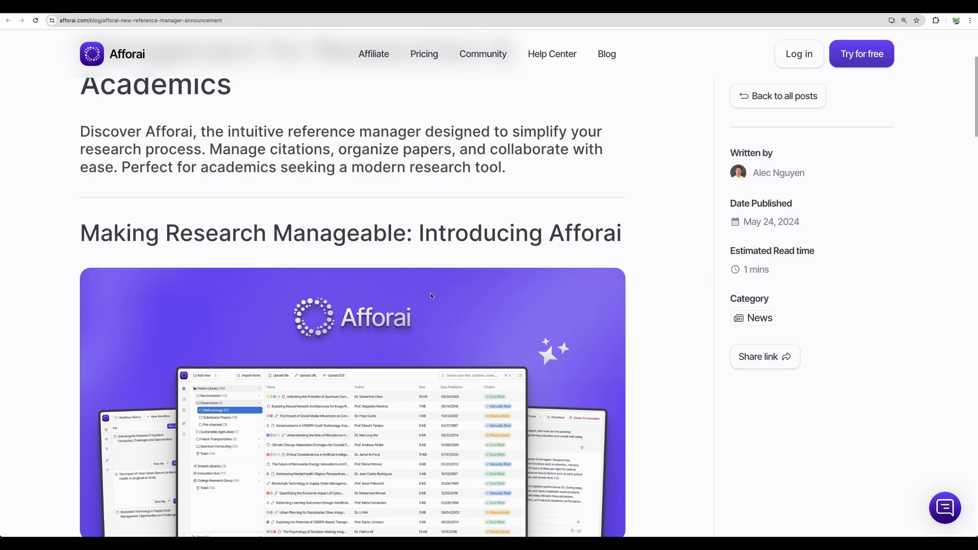
scroll(430, 295, "down", 1)
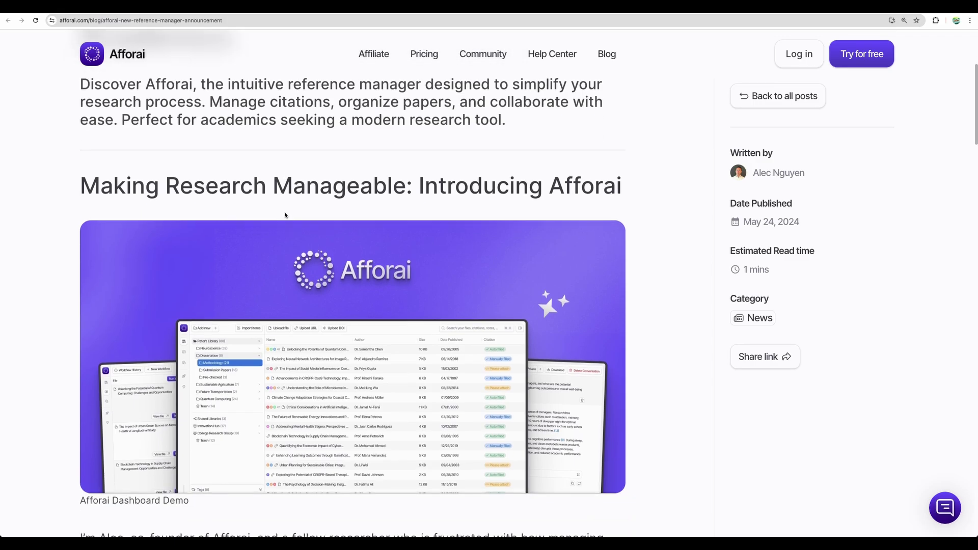
scroll(284, 214, "up", 2)
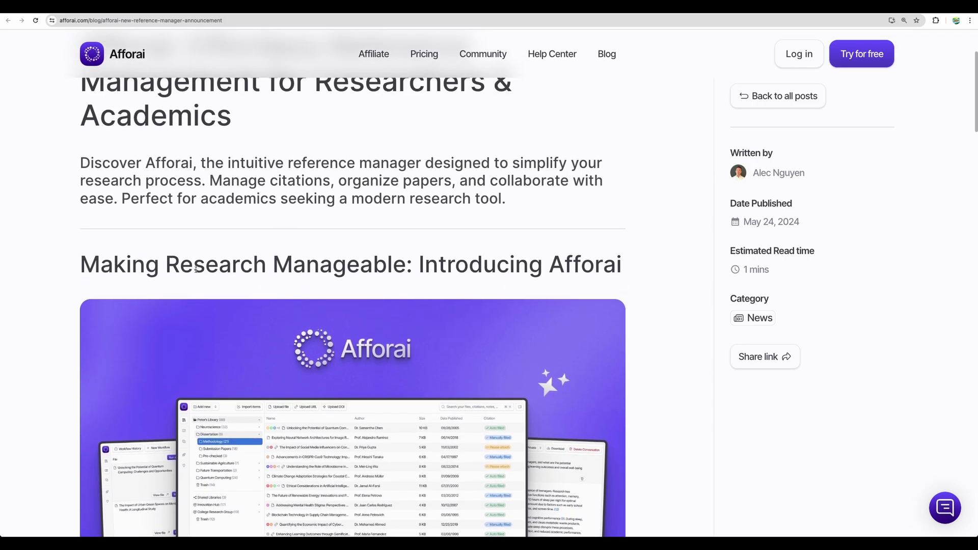
scroll(126, 271, "down", 12)
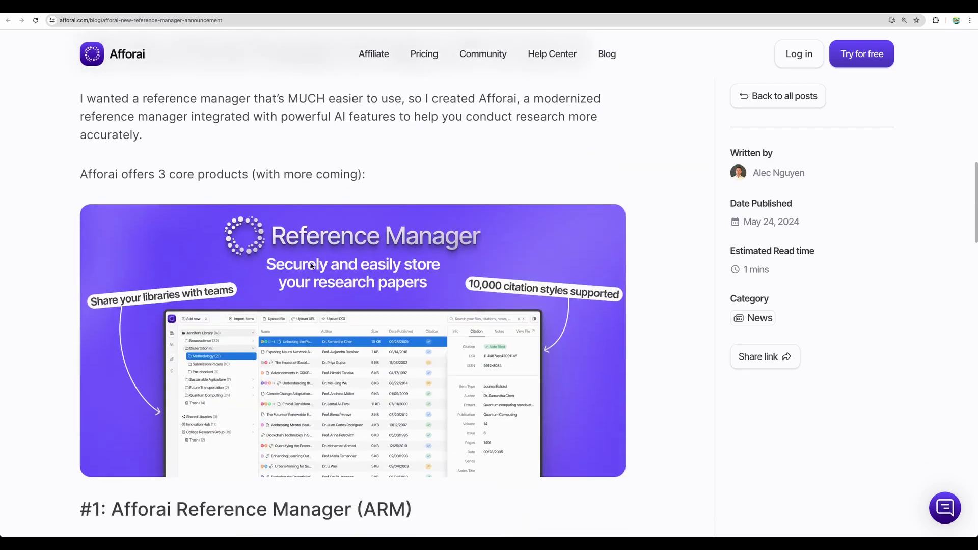
scroll(311, 265, "down", 1)
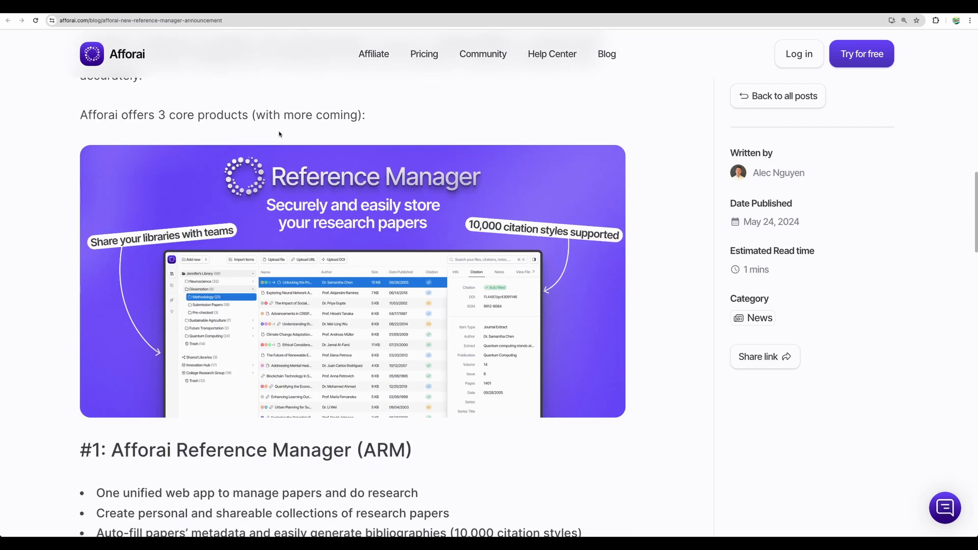
scroll(293, 207, "down", 3)
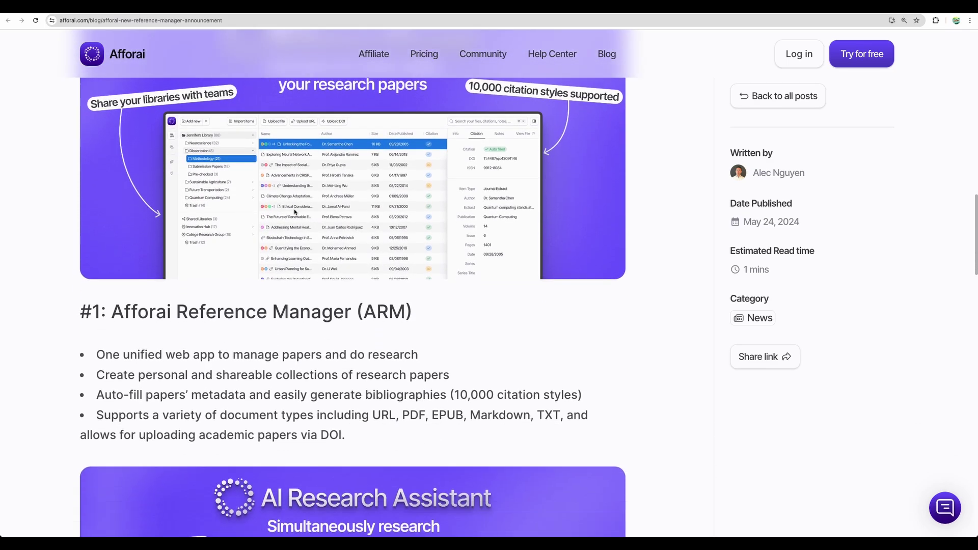
left_click_drag(88, 330, 251, 388)
scroll(251, 388, "down", 7)
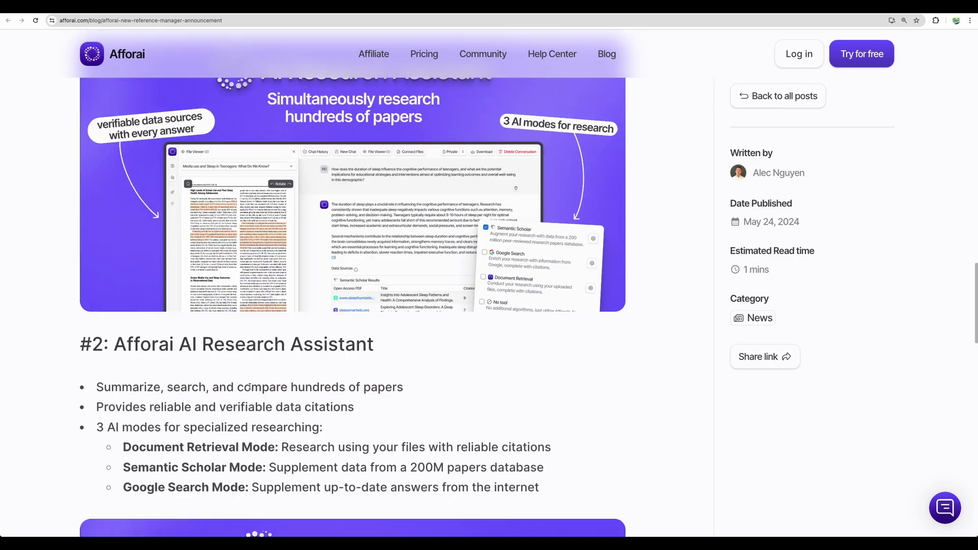
scroll(249, 387, "up", 1)
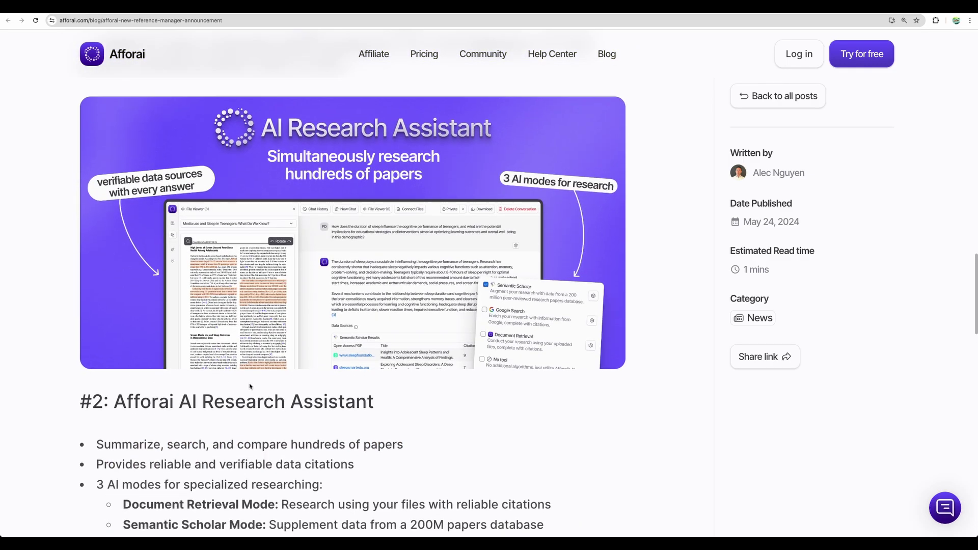
scroll(250, 387, "down", 2)
scroll(225, 421, "down", 4)
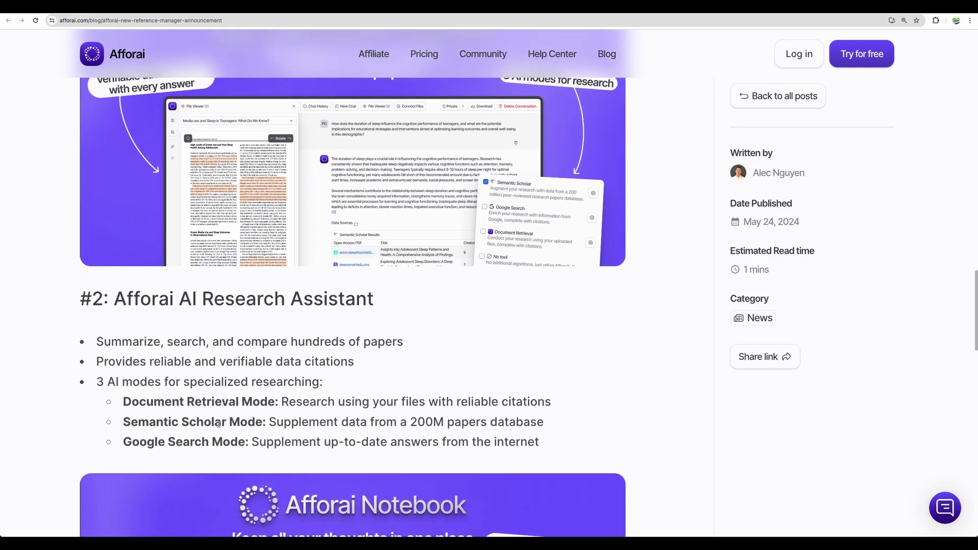
left_click_drag(129, 324, 558, 322)
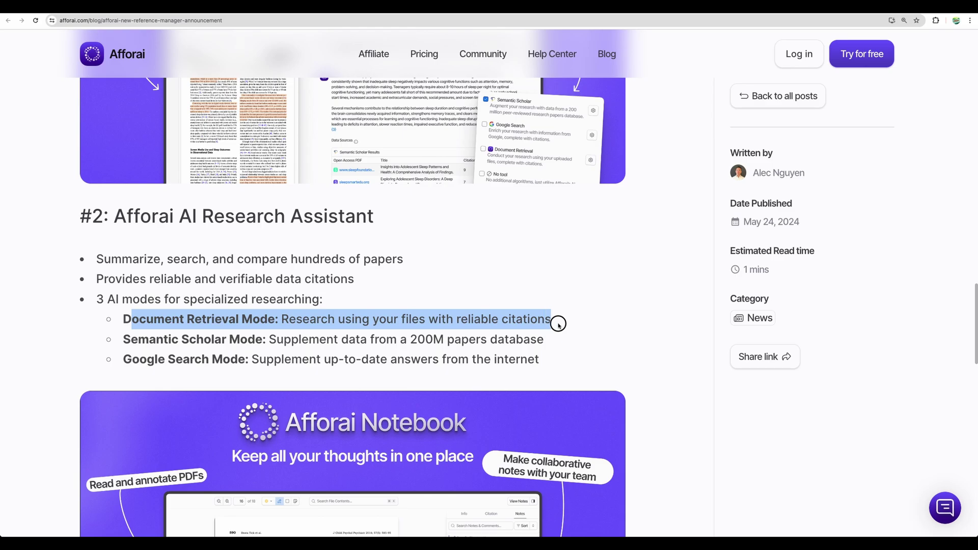
left_click(283, 338)
left_click_drag(269, 338, 560, 343)
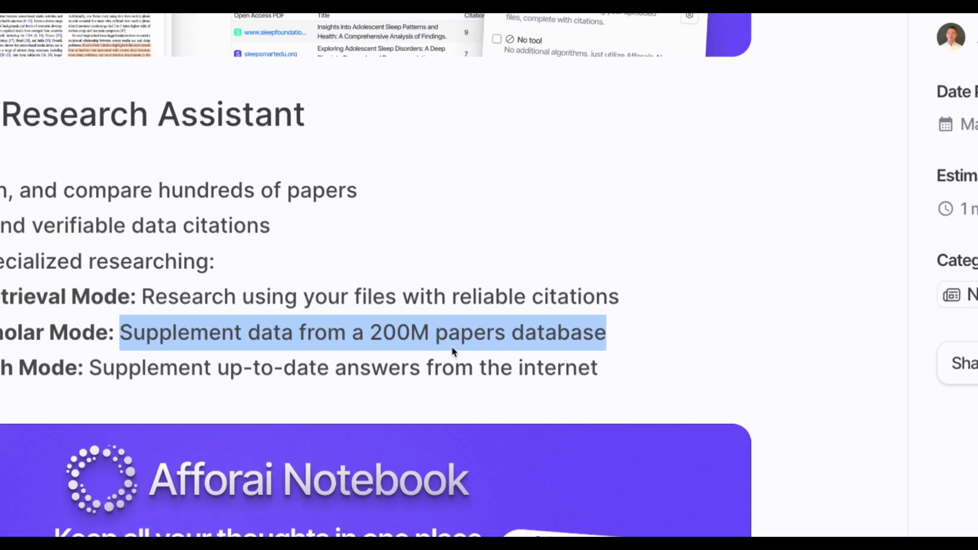
left_click(126, 361)
left_click_drag(127, 361, 555, 356)
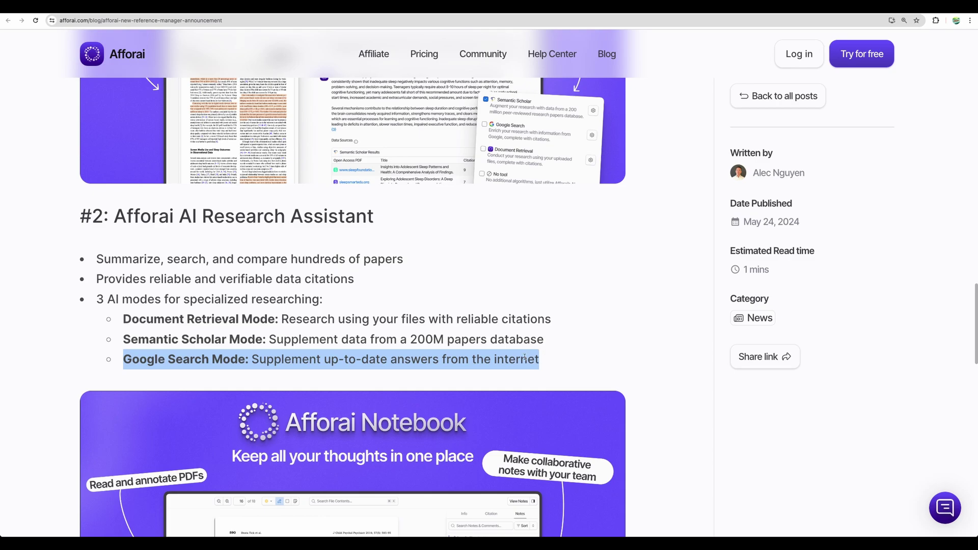
scroll(352, 306, "down", 5)
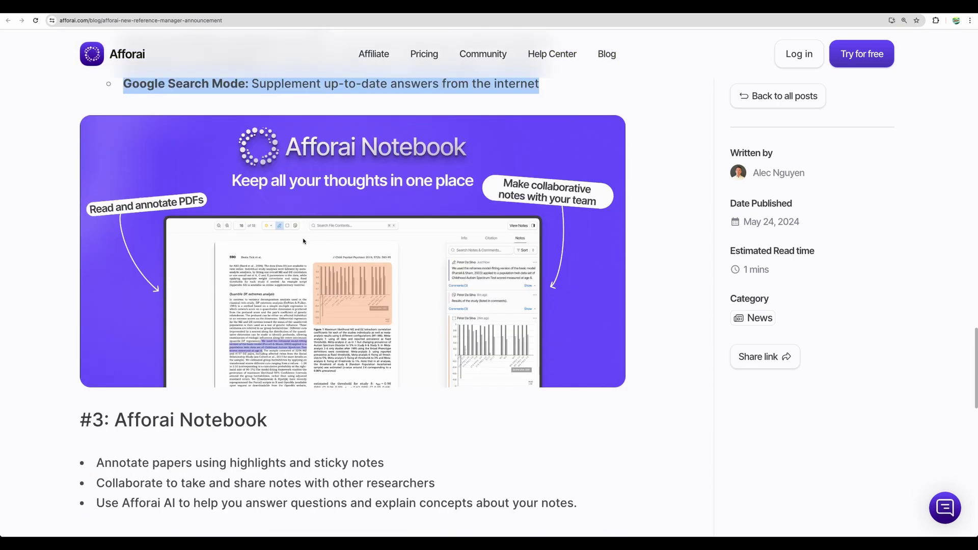
scroll(296, 250, "down", 2)
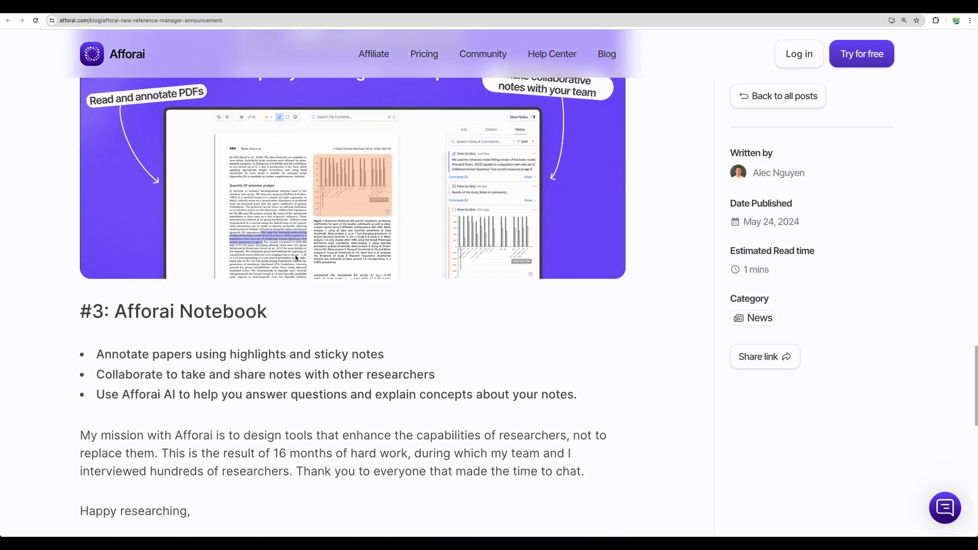
scroll(296, 257, "down", 2)
scroll(294, 270, "up", 1)
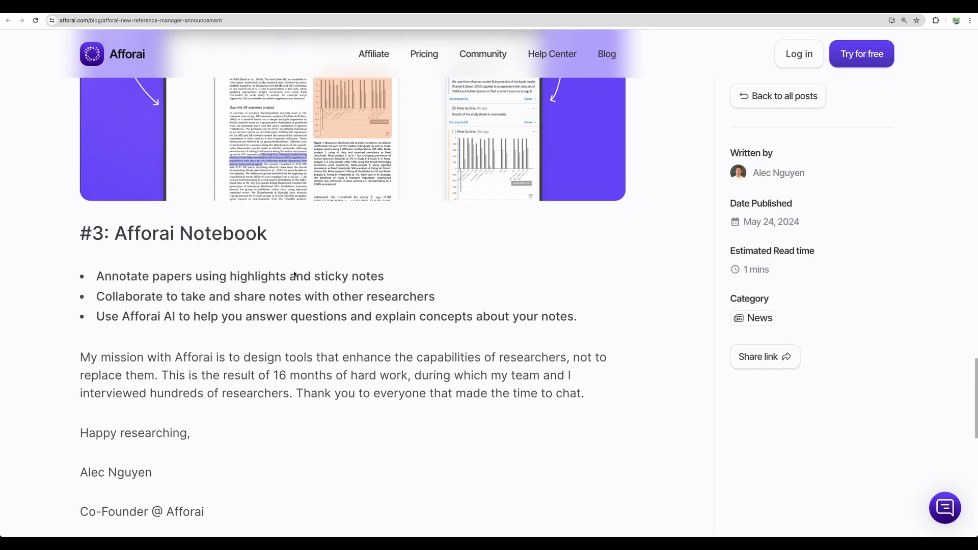
scroll(418, 294, "up", 20)
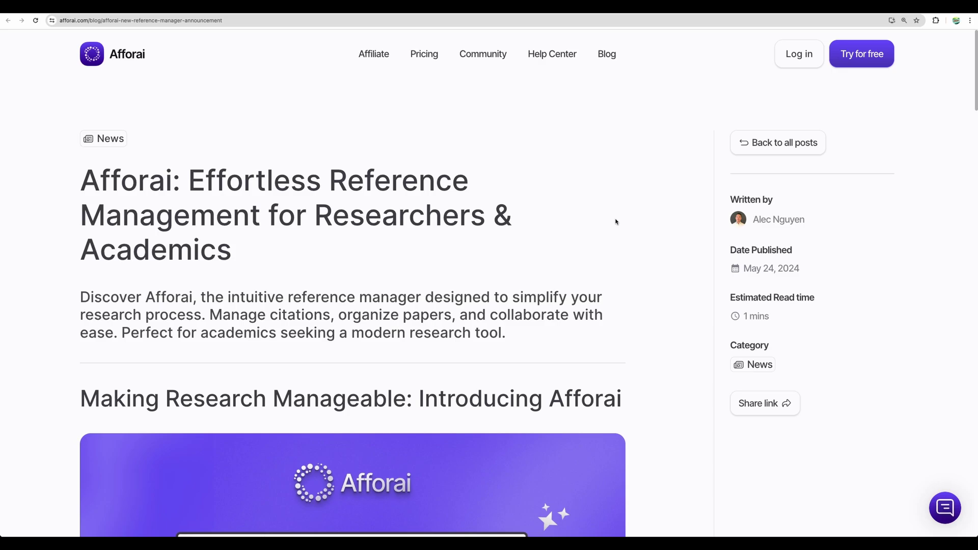
scroll(597, 259, "down", 2)
scroll(598, 259, "down", 5)
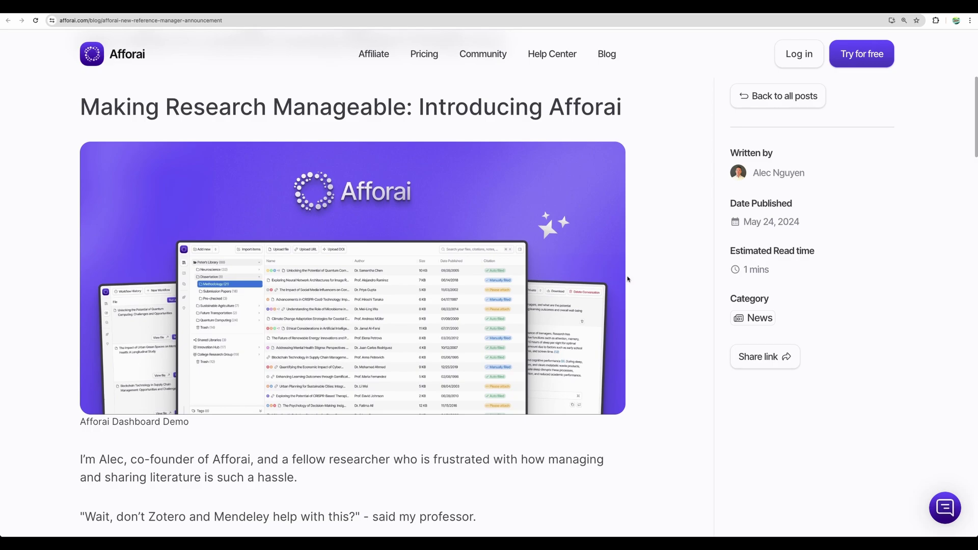